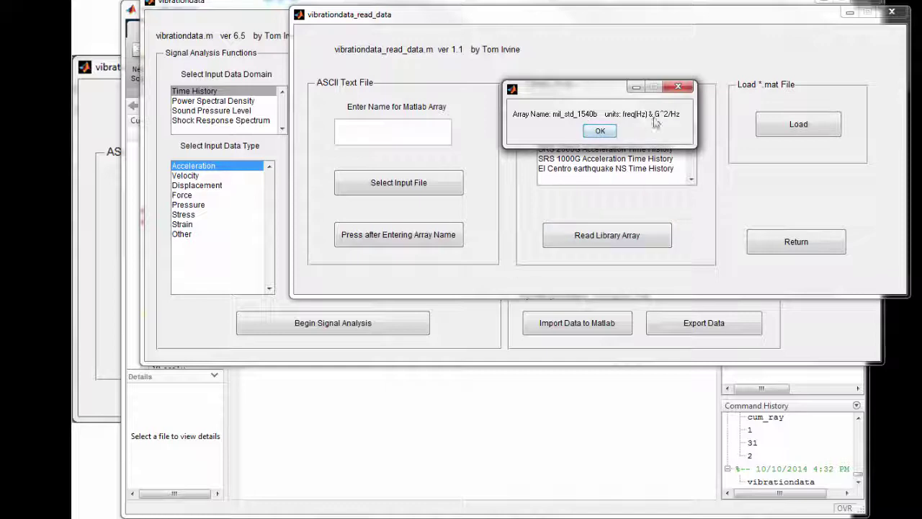
Dismiss the array message, uncover the MATLAB workspace and copy the name of the mil_std_1540b variable.
{"action": "left_click", "coordinate": [601, 131]}
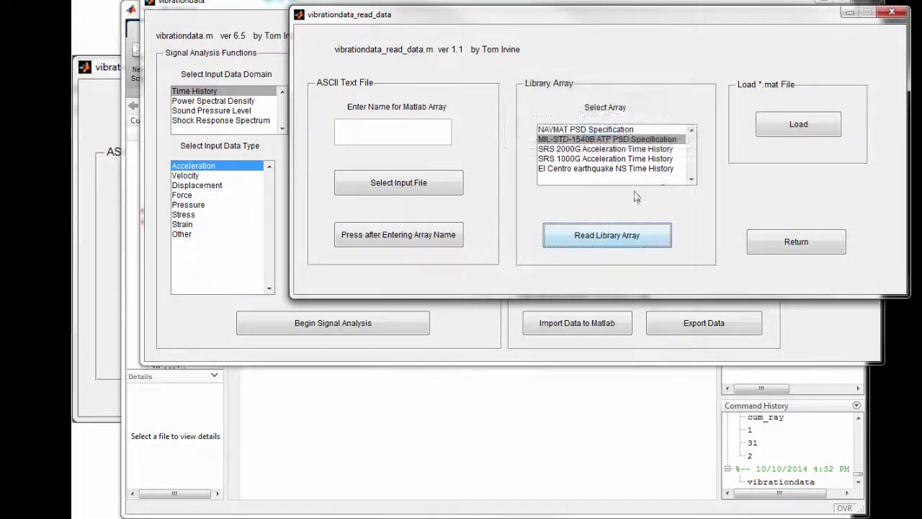
{"action": "left_click", "coordinate": [849, 16]}
{"action": "left_click", "coordinate": [823, 8]}
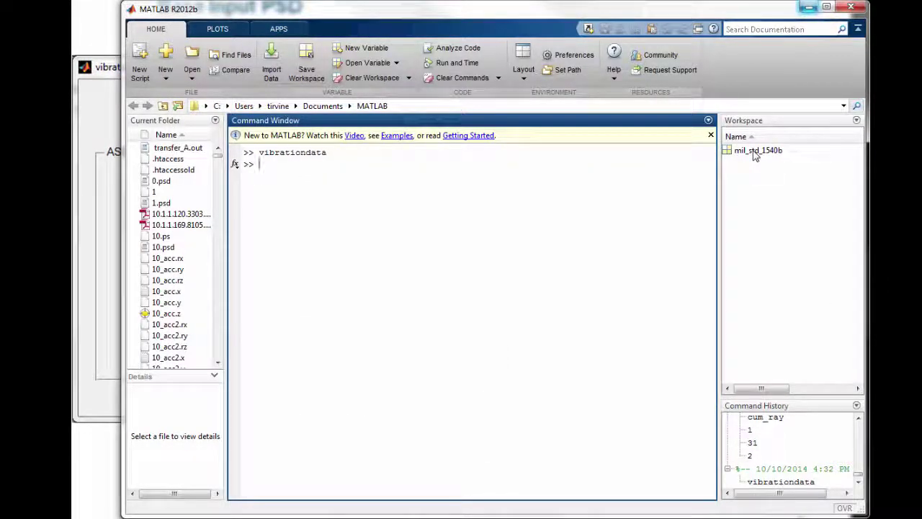
{"action": "right_click", "coordinate": [754, 154]}
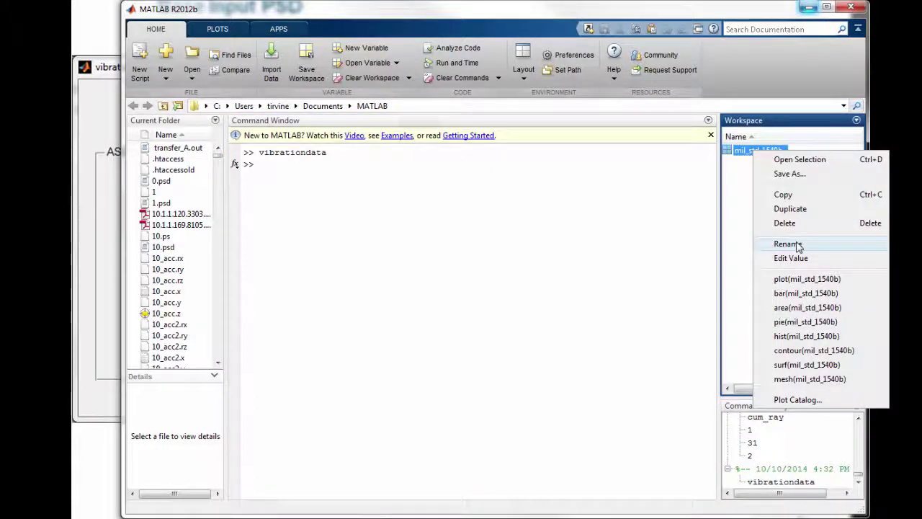
{"action": "left_click", "coordinate": [797, 246]}
{"action": "key", "text": "ctrl+c"}
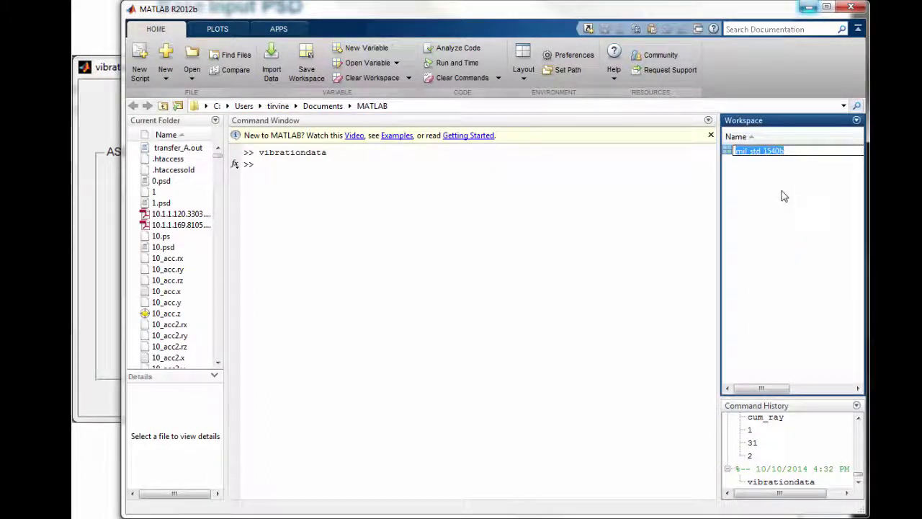
{"action": "key", "text": "Escape"}
Run the vibrationdata command again in the MATLAB command window to bring up the signal analysis window.
{"action": "left_click_drag", "start_coordinate": [453, 24], "coordinate": [515, 26]}
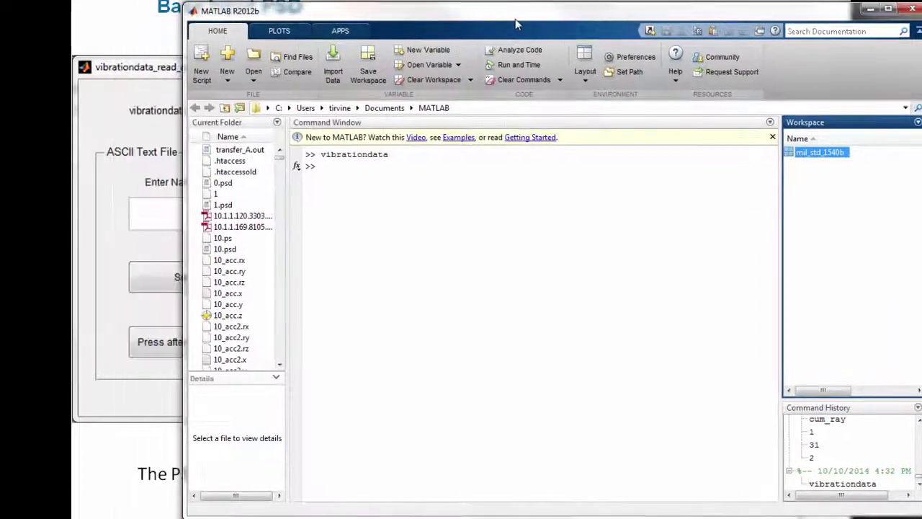
{"action": "left_click", "coordinate": [440, 181]}
{"action": "key", "text": "Up"}
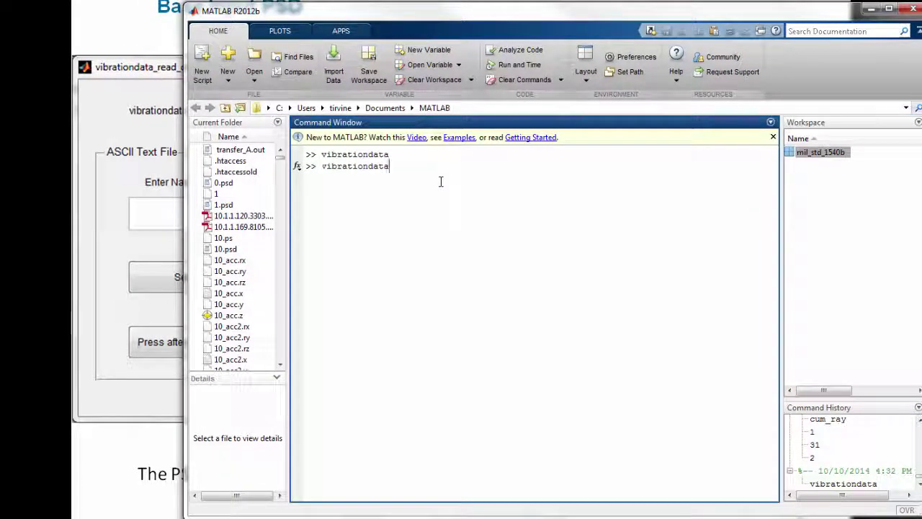
{"action": "key", "text": "Return"}
{"action": "left_click_drag", "start_coordinate": [336, 3], "coordinate": [327, 6]}
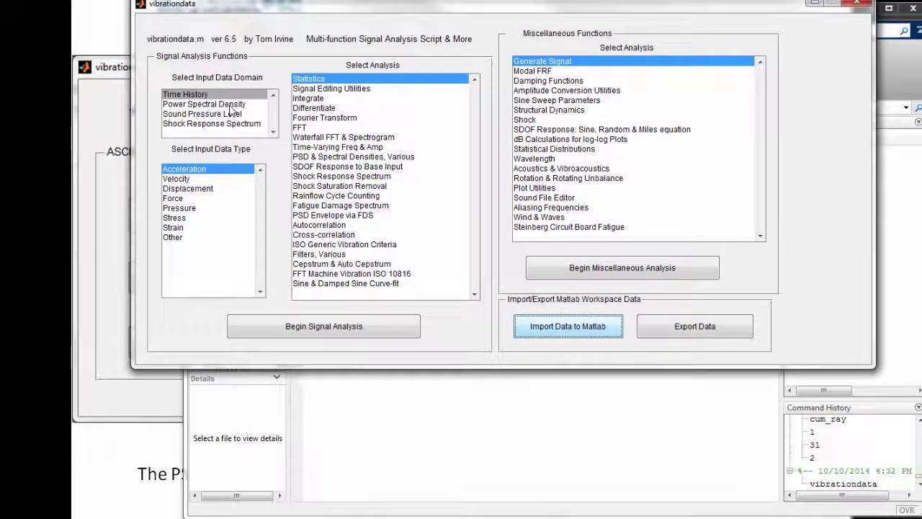
Start the Time History Synthesis from White Noise analysis for an acceleration Power Spectral Density input.
{"action": "left_click", "coordinate": [224, 105]}
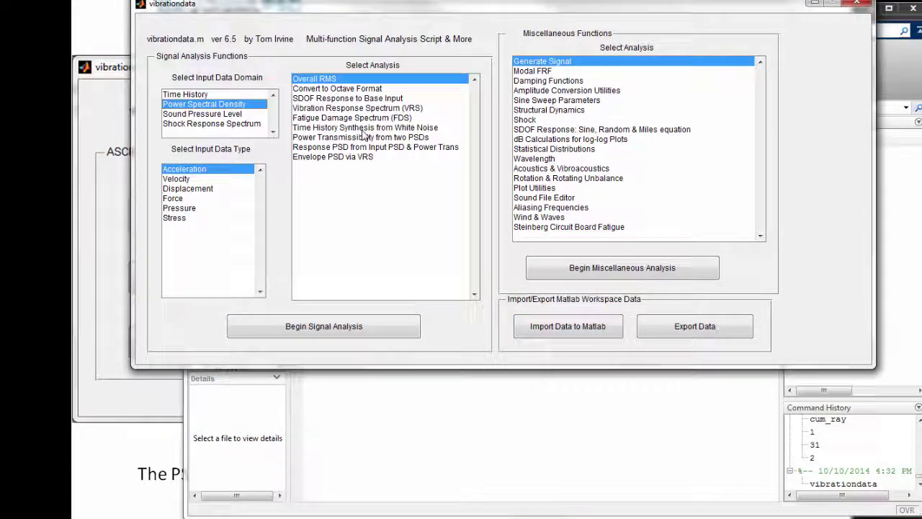
{"action": "left_click", "coordinate": [364, 129]}
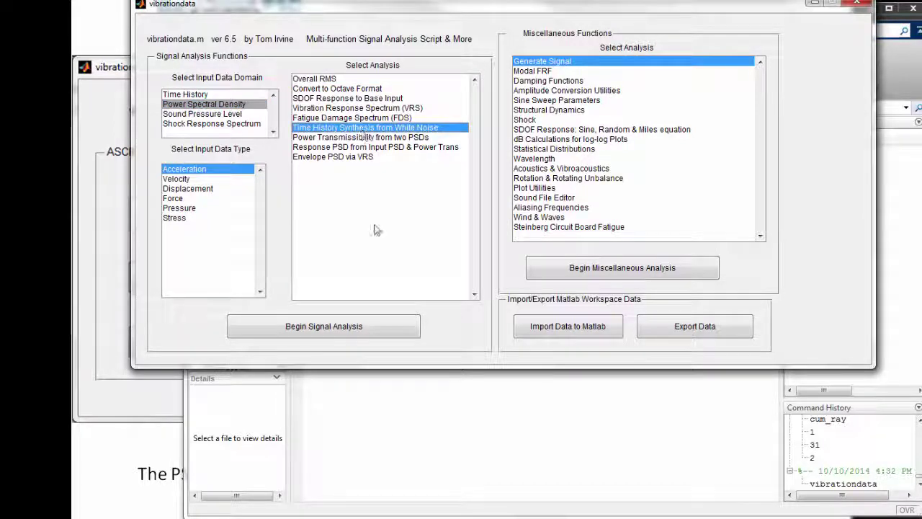
{"action": "left_click", "coordinate": [344, 328]}
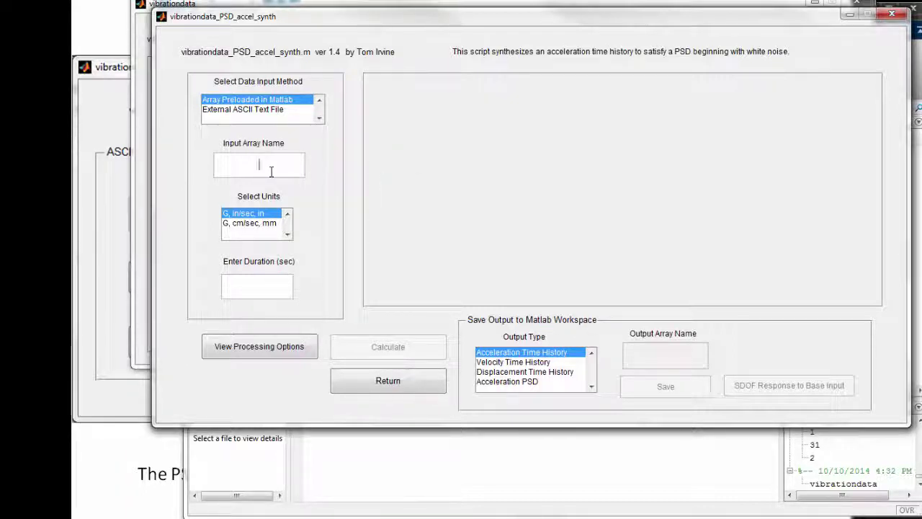
Calculate an acceleration synthesis from the array mil_std_1540b with a duration of 180 sec and processing option row 10.
{"action": "key", "text": "ctrl+v"}
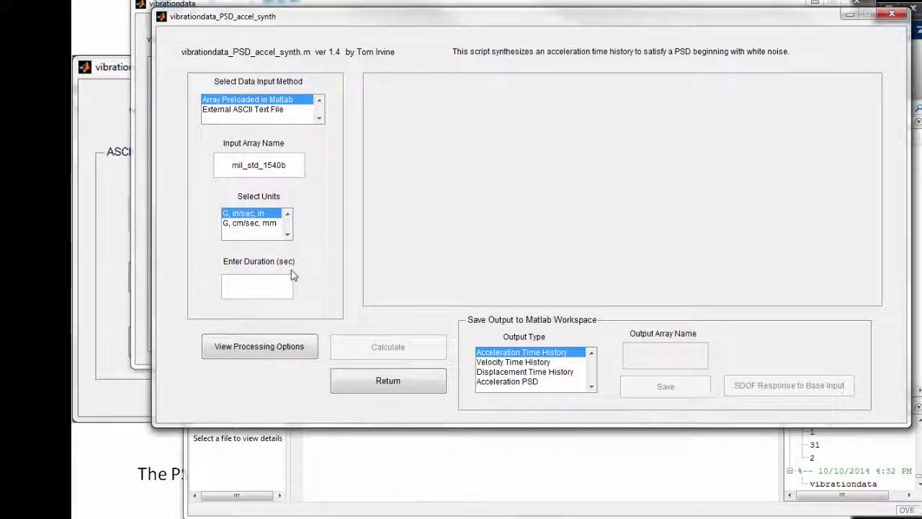
{"action": "left_click", "coordinate": [261, 346]}
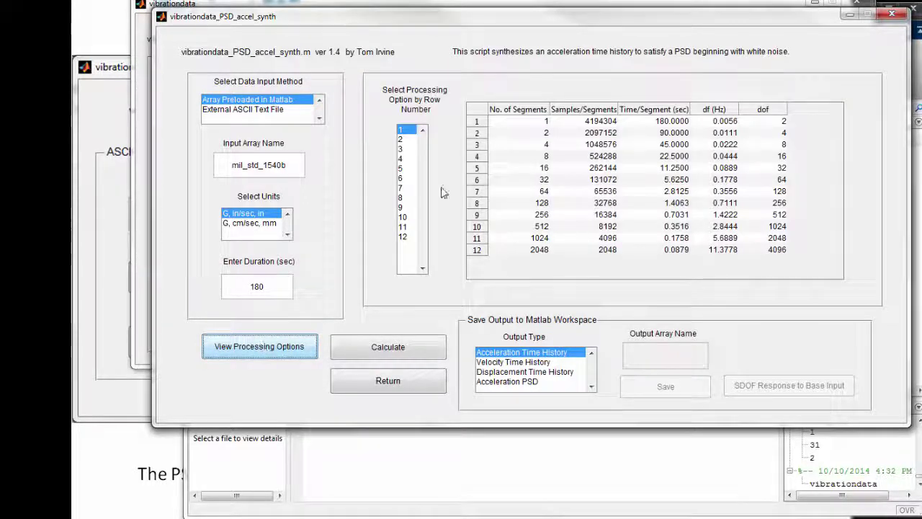
{"action": "left_click", "coordinate": [404, 218]}
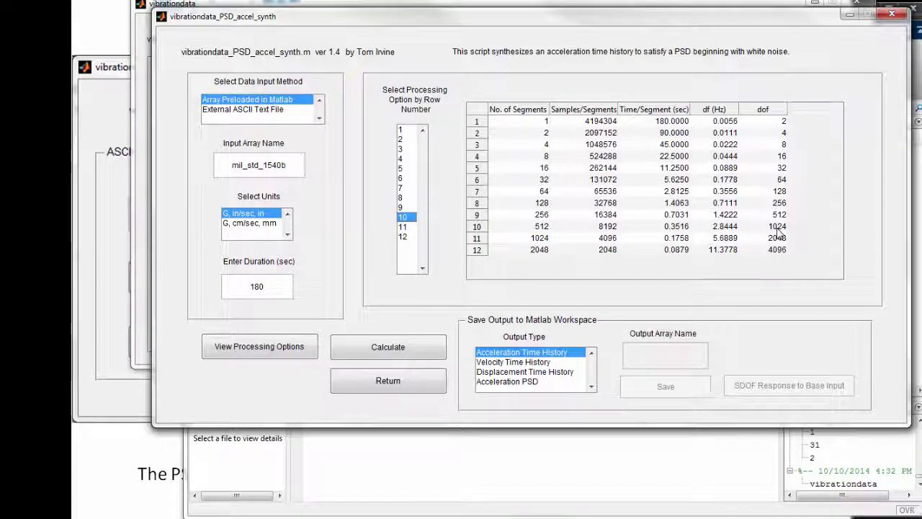
{"action": "left_click", "coordinate": [392, 356]}
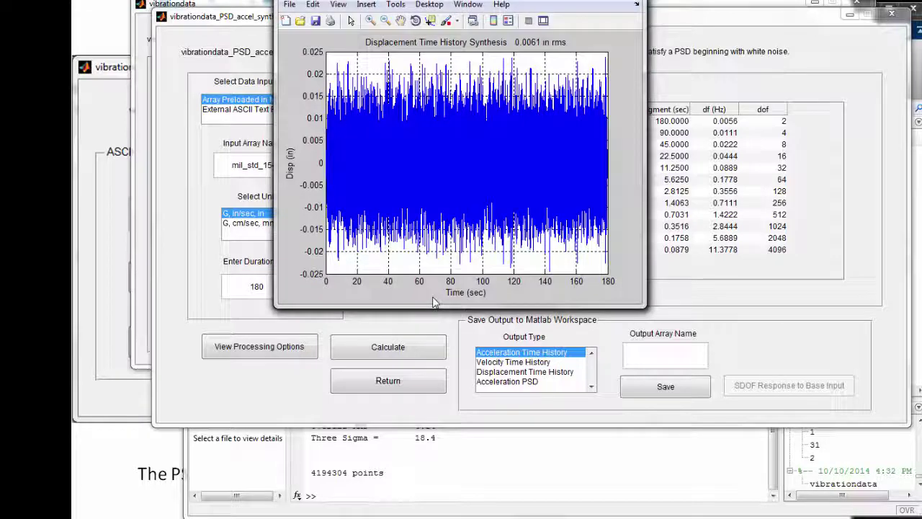
Save the Acceleration Time History output to the MATLAB workspace as synth.
{"action": "left_click", "coordinate": [701, 304]}
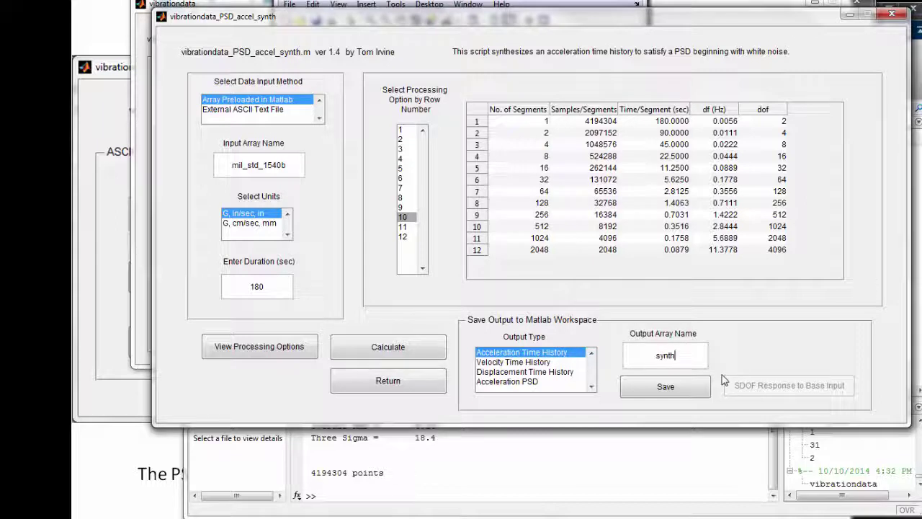
{"action": "left_click", "coordinate": [661, 387]}
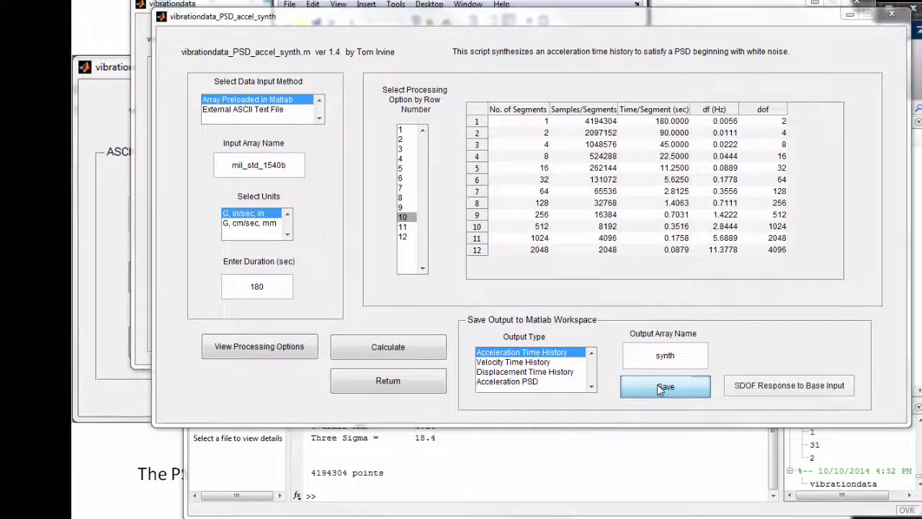
{"action": "left_click", "coordinate": [531, 175]}
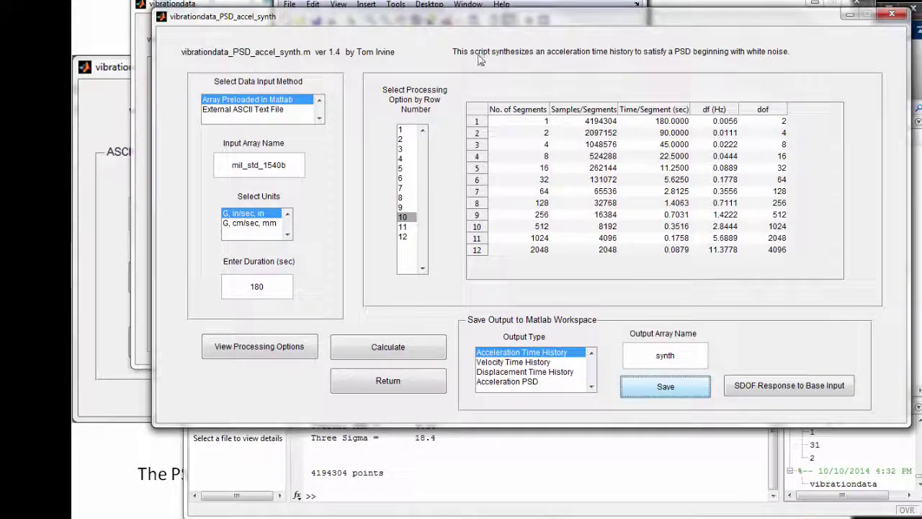
Examine the synthesized power spectral density against its specification, the acceleration histogram, and the displacement and velocity time history plots, minimizing each one.
{"action": "left_click_drag", "start_coordinate": [449, 20], "coordinate": [921, 133]}
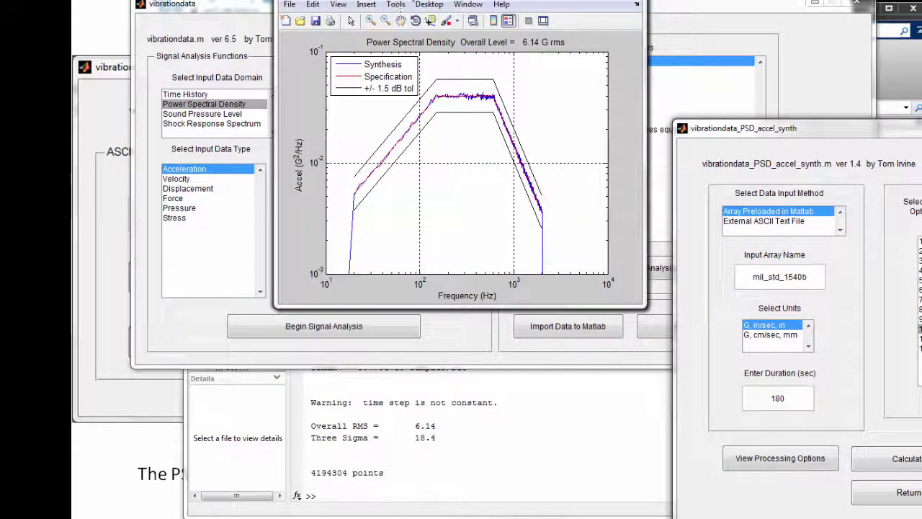
{"action": "left_click_drag", "start_coordinate": [397, 2], "coordinate": [364, 94]}
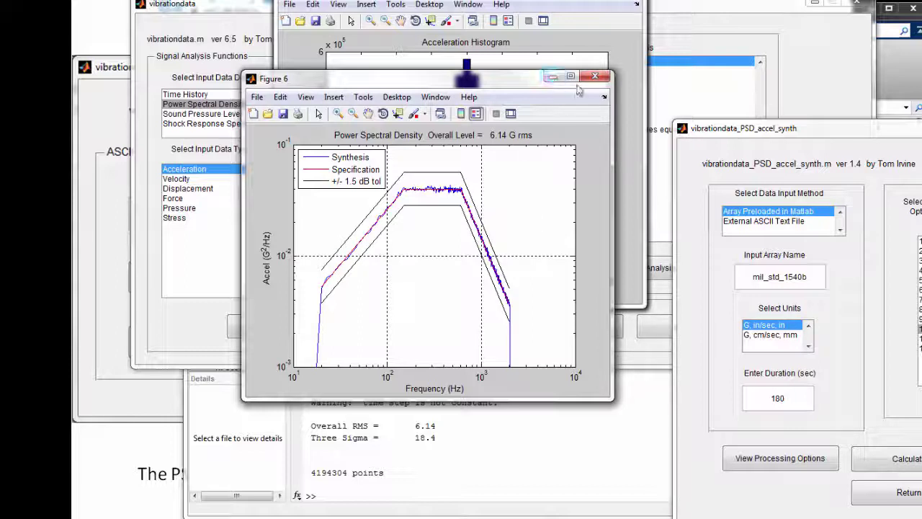
{"action": "left_click", "coordinate": [551, 77]}
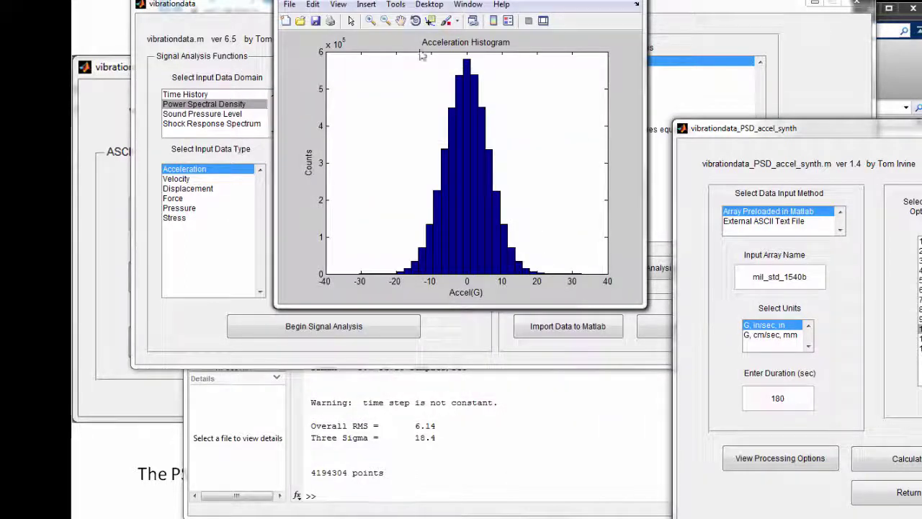
{"action": "left_click_drag", "start_coordinate": [469, 1], "coordinate": [391, 115]}
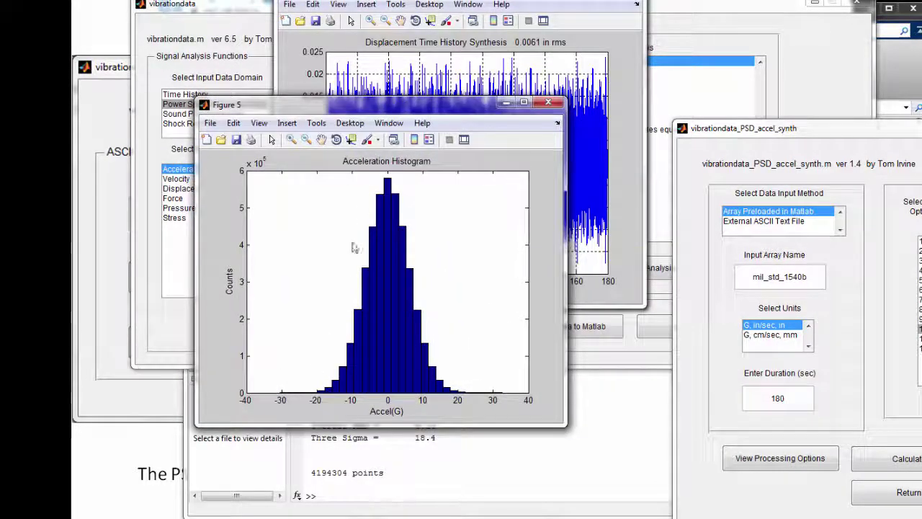
{"action": "left_click", "coordinate": [505, 106]}
{"action": "left_click_drag", "start_coordinate": [453, 2], "coordinate": [390, 89]}
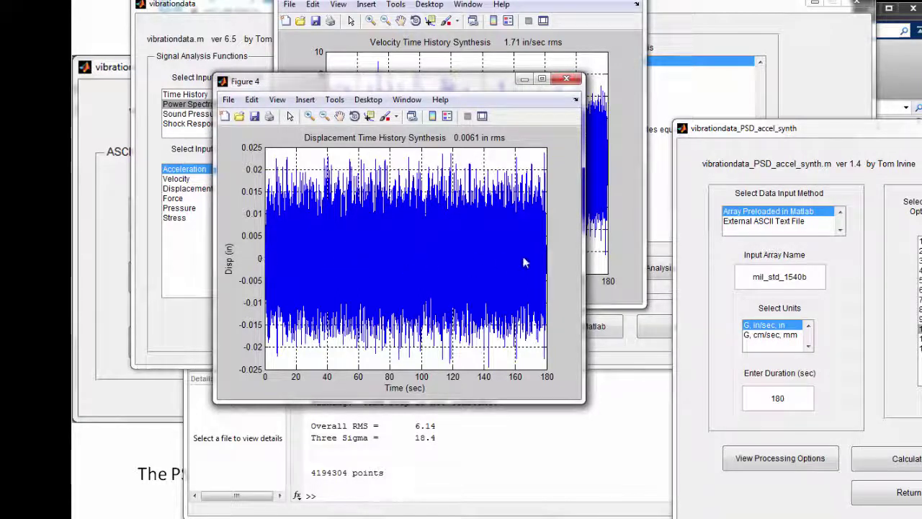
{"action": "left_click", "coordinate": [528, 79]}
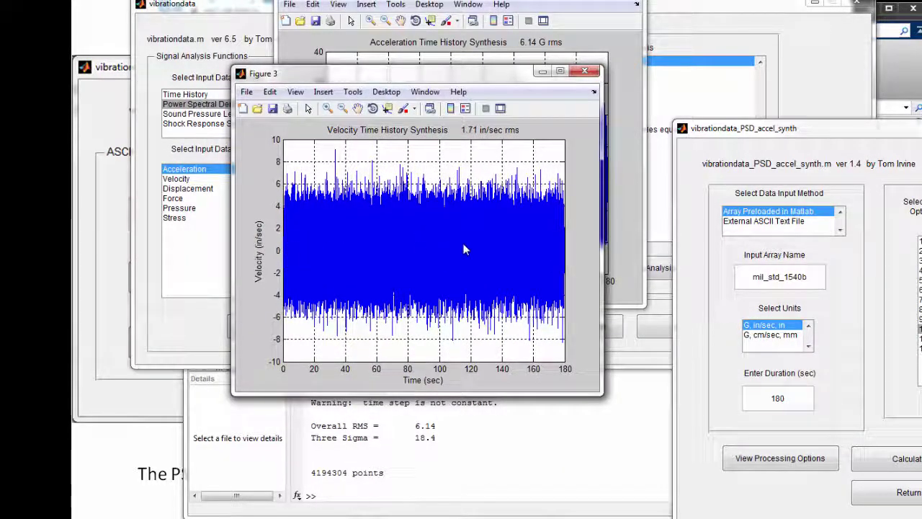
{"action": "left_click", "coordinate": [543, 71]}
Zoom in on the acceleration time history plot to about 70.14 to 70.17 sec to inspect the waveform, and minimize the figure.
{"action": "left_click_drag", "start_coordinate": [467, 1], "coordinate": [420, 87]}
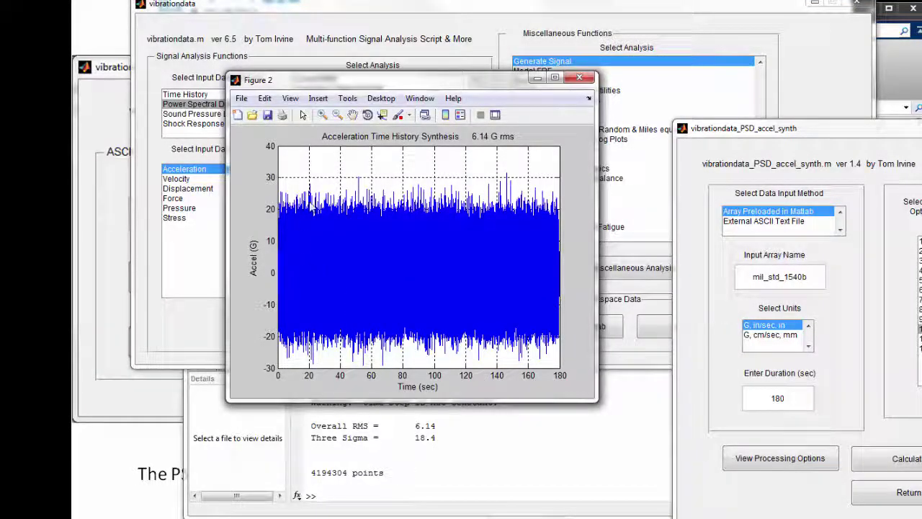
{"action": "left_click", "coordinate": [322, 115]}
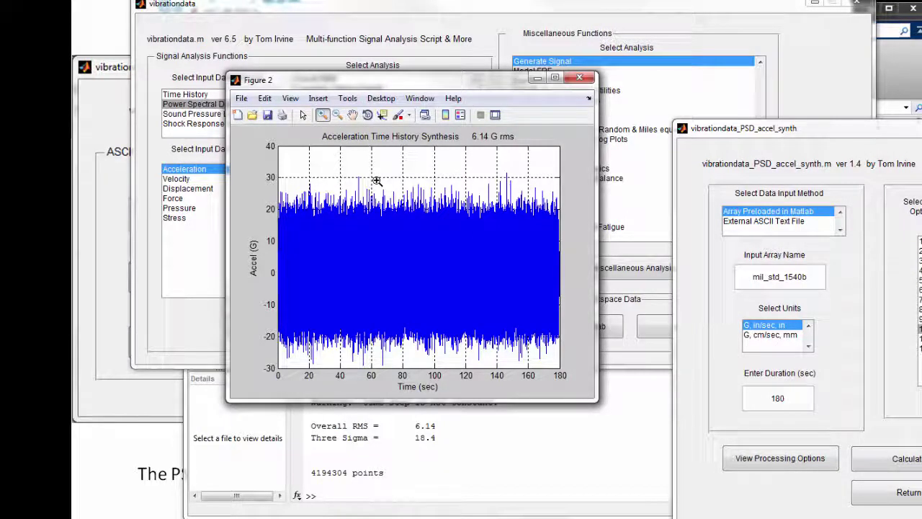
{"action": "left_click_drag", "start_coordinate": [376, 180], "coordinate": [402, 371]}
{"action": "left_click_drag", "start_coordinate": [383, 153], "coordinate": [424, 360]}
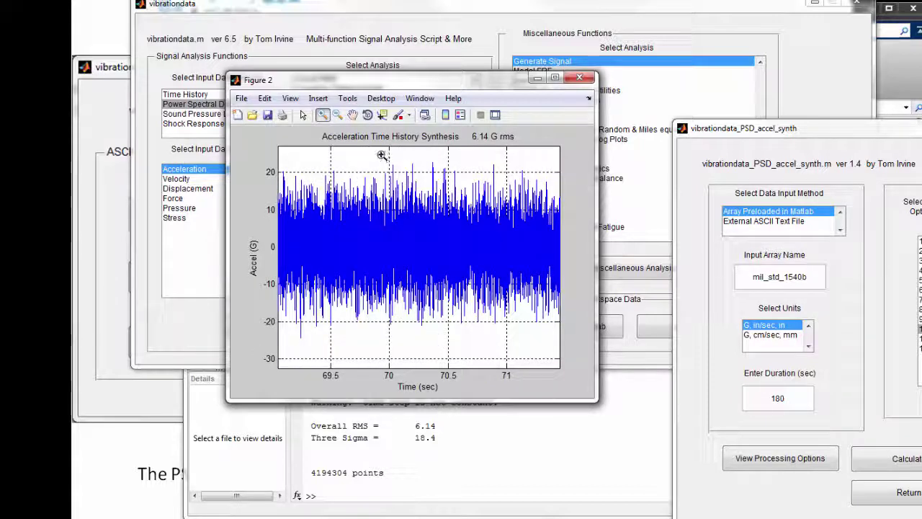
{"action": "left_click_drag", "start_coordinate": [382, 155], "coordinate": [432, 353]}
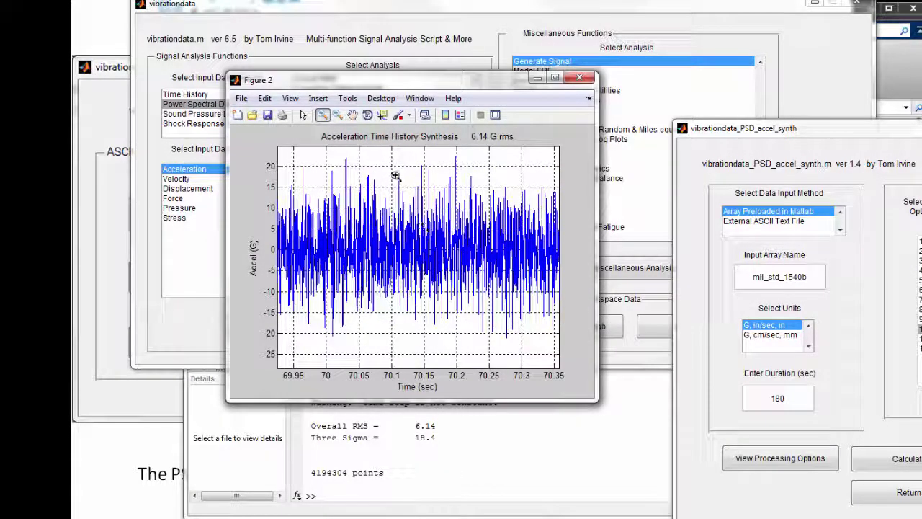
{"action": "left_click_drag", "start_coordinate": [392, 147], "coordinate": [463, 346]}
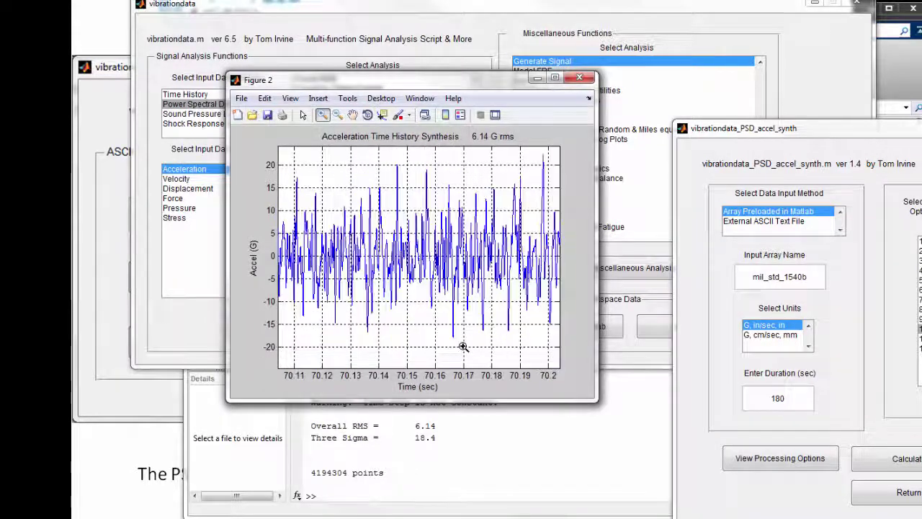
{"action": "left_click_drag", "start_coordinate": [396, 158], "coordinate": [475, 360]}
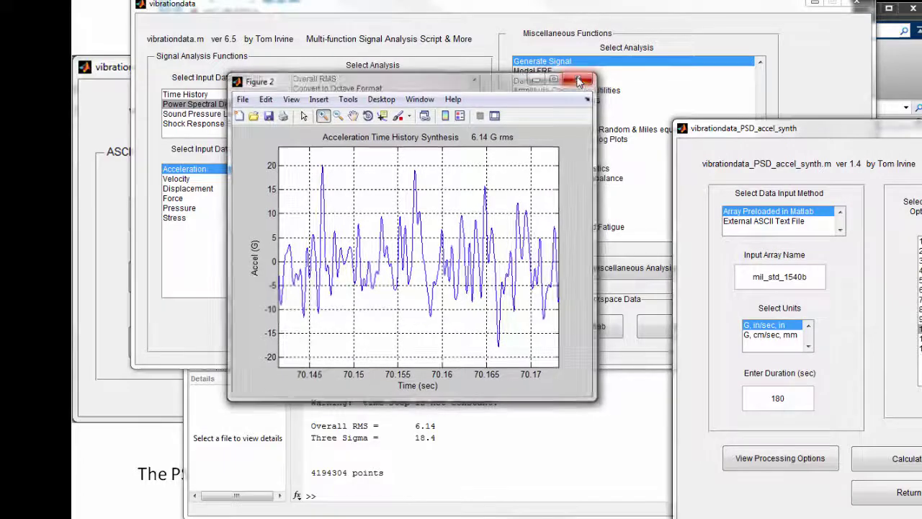
{"action": "left_click", "coordinate": [537, 79]}
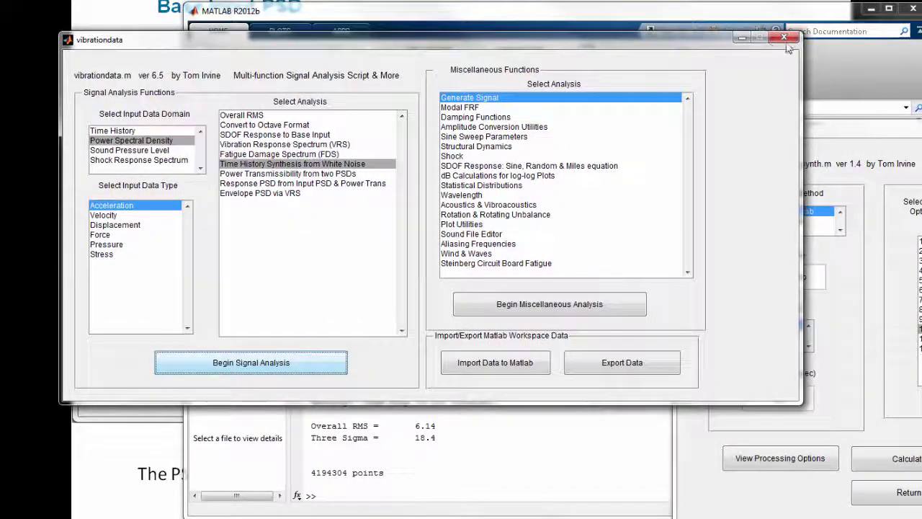
Uncover the MATLAB main window and check the workspace for the saved synth array.
{"action": "left_click", "coordinate": [814, 3]}
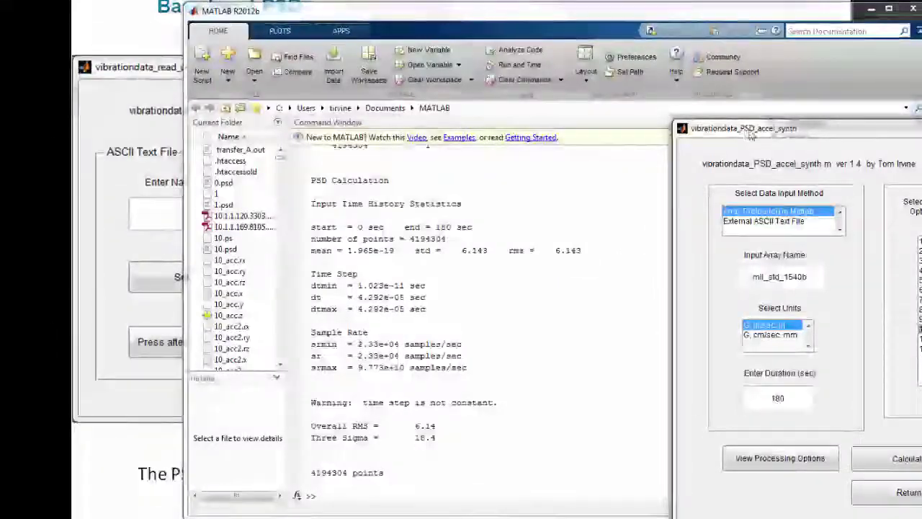
{"action": "left_click_drag", "start_coordinate": [745, 134], "coordinate": [876, 138]}
{"action": "left_click", "coordinate": [442, 13]}
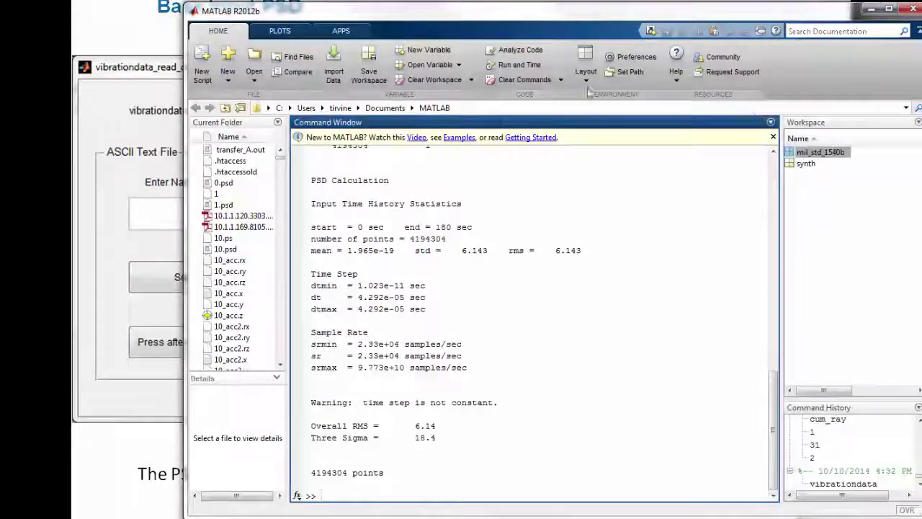
{"action": "left_click_drag", "start_coordinate": [442, 13], "coordinate": [483, 34]}
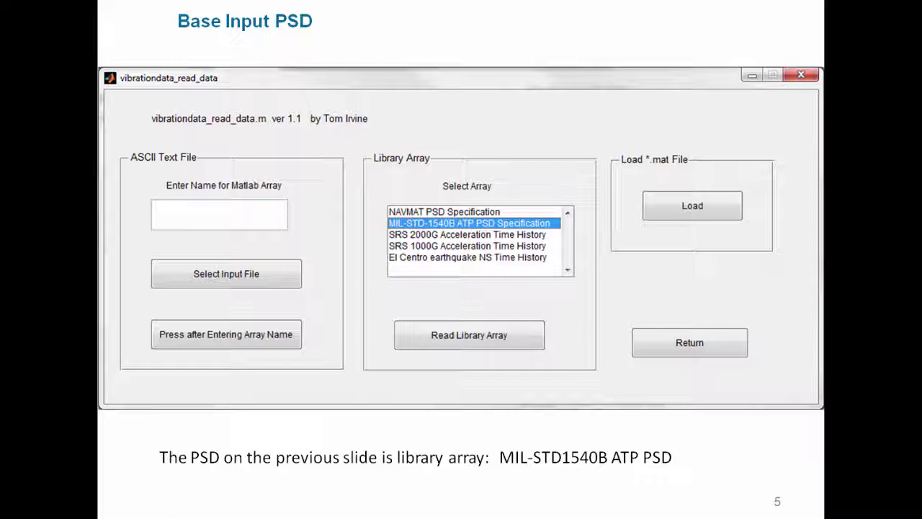
{"action": "key", "text": "Right"}
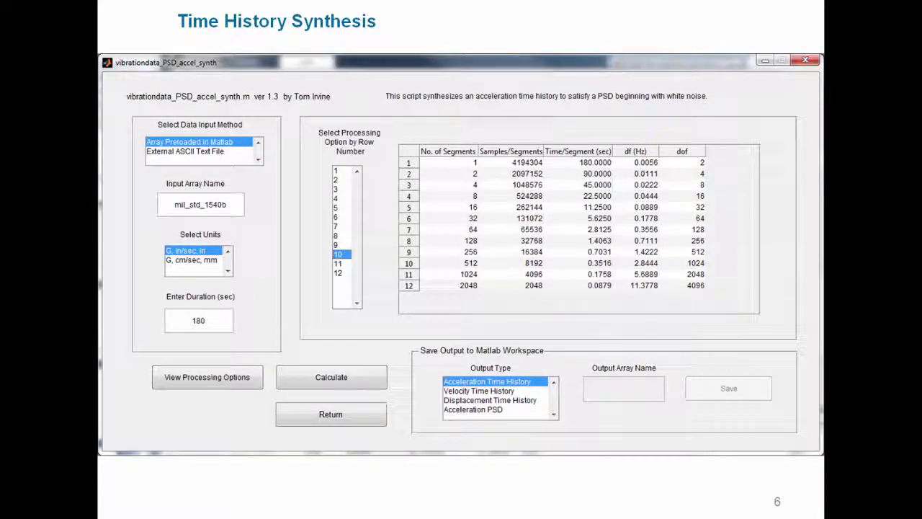
{"action": "key", "text": "Right"}
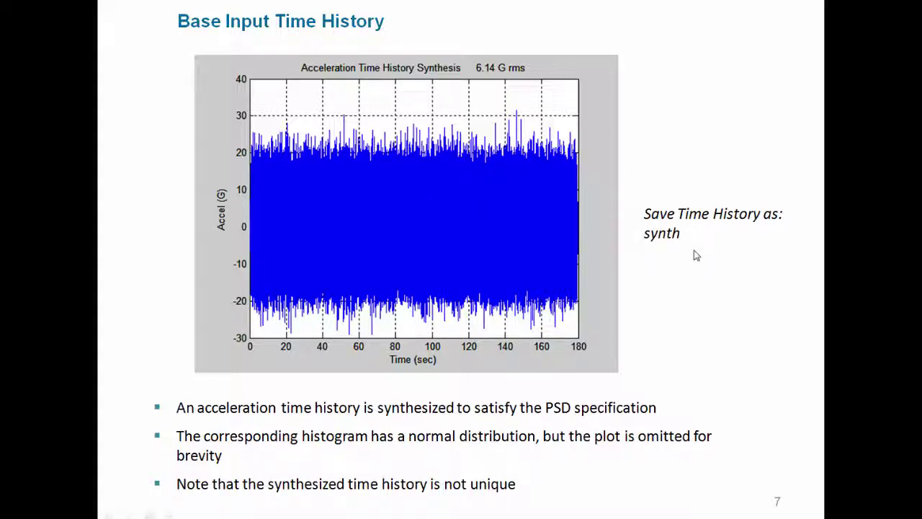
{"action": "key", "text": "Right"}
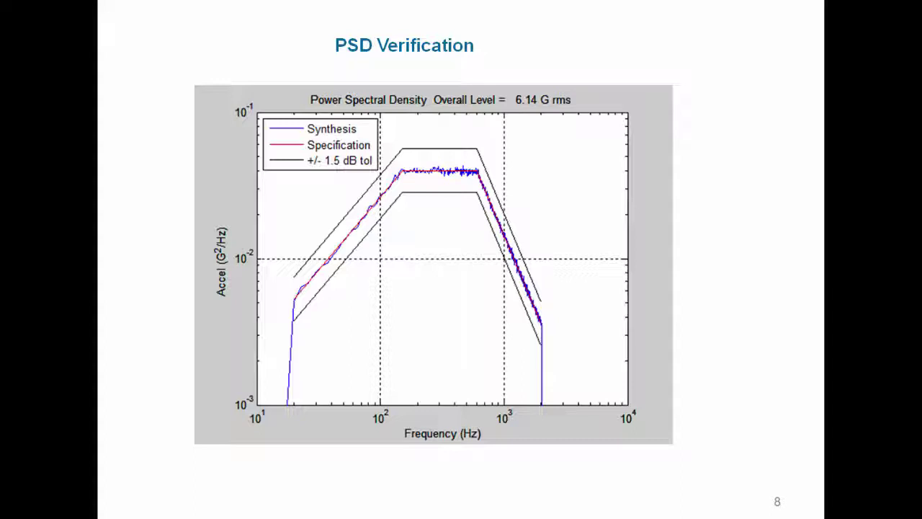
{"action": "key", "text": "Right"}
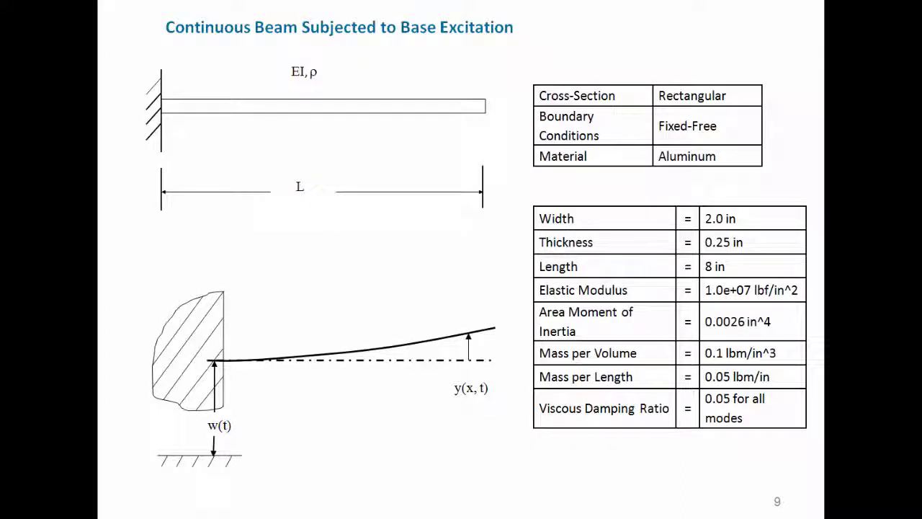
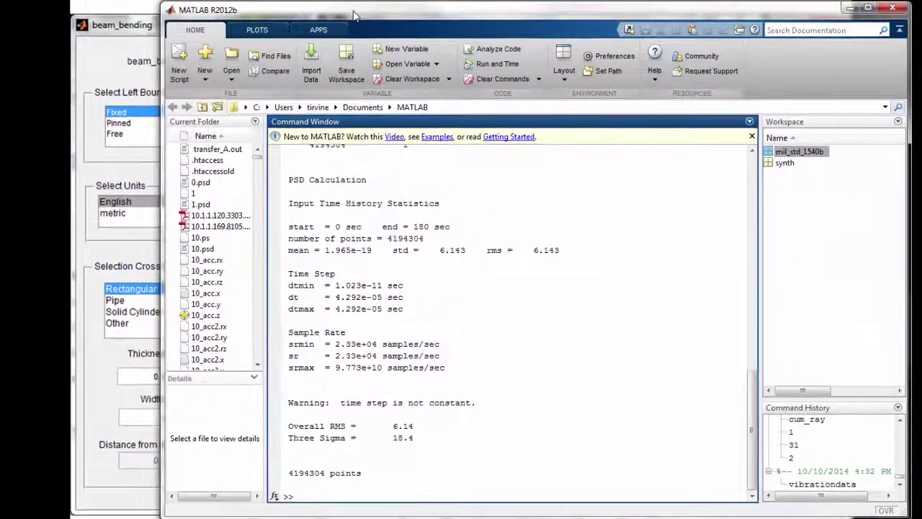
Launch vibrationdata from the MATLAB command line and start the Structural Dynamics miscellaneous analysis.
{"action": "type", "text": "vibrationdata"}
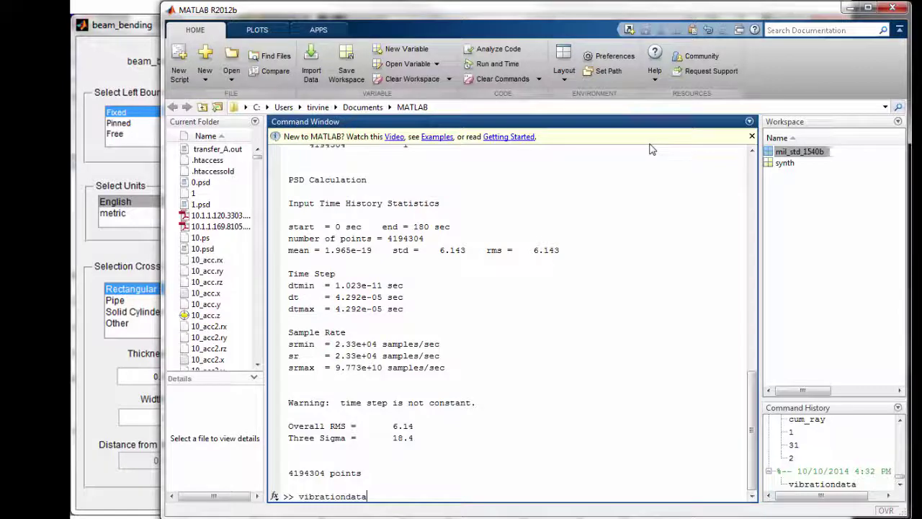
{"action": "key", "text": "Return"}
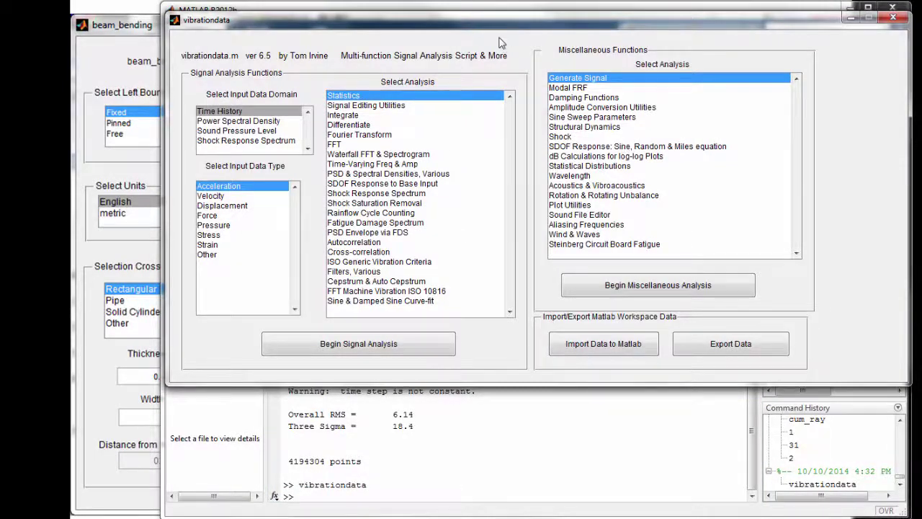
{"action": "left_click_drag", "start_coordinate": [504, 21], "coordinate": [477, 26]}
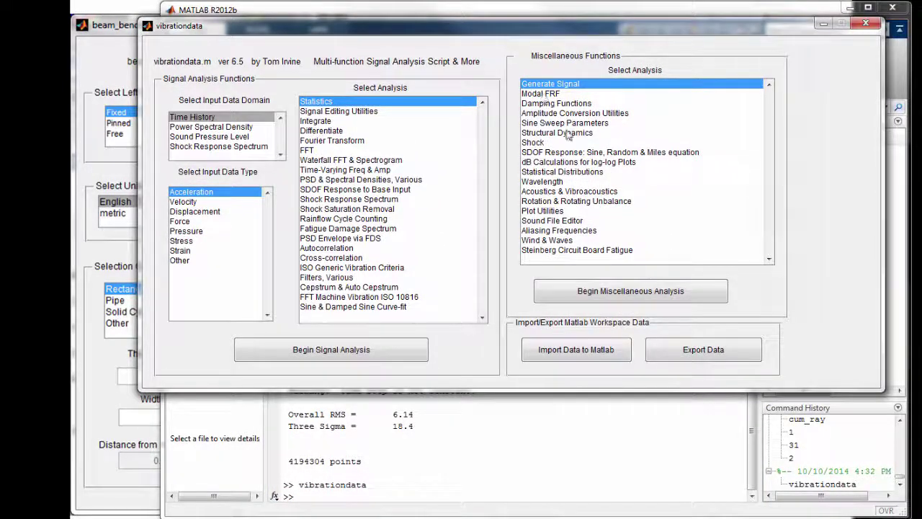
{"action": "left_click", "coordinate": [566, 135]}
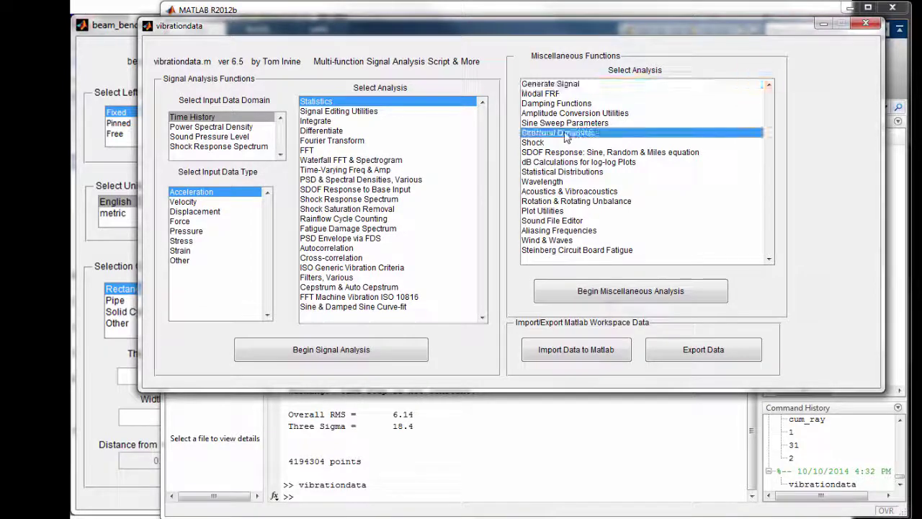
{"action": "left_click", "coordinate": [611, 292]}
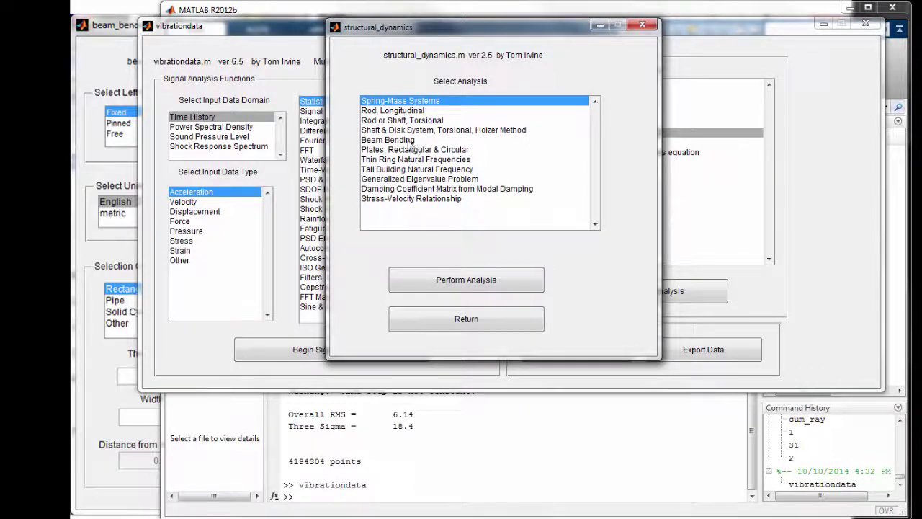
Open the General Beam Bending analysis from the Beam Bending category and reposition its window.
{"action": "left_click", "coordinate": [408, 141]}
{"action": "left_click", "coordinate": [485, 283]}
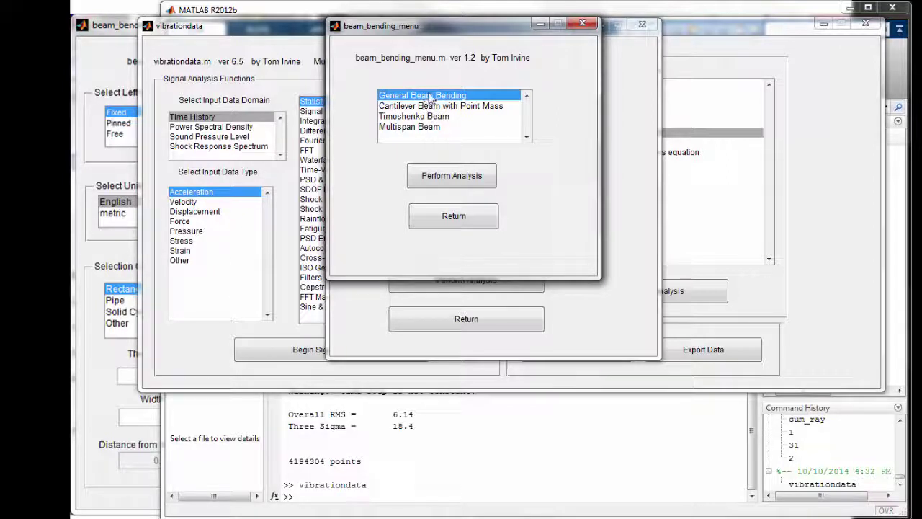
{"action": "left_click", "coordinate": [449, 181]}
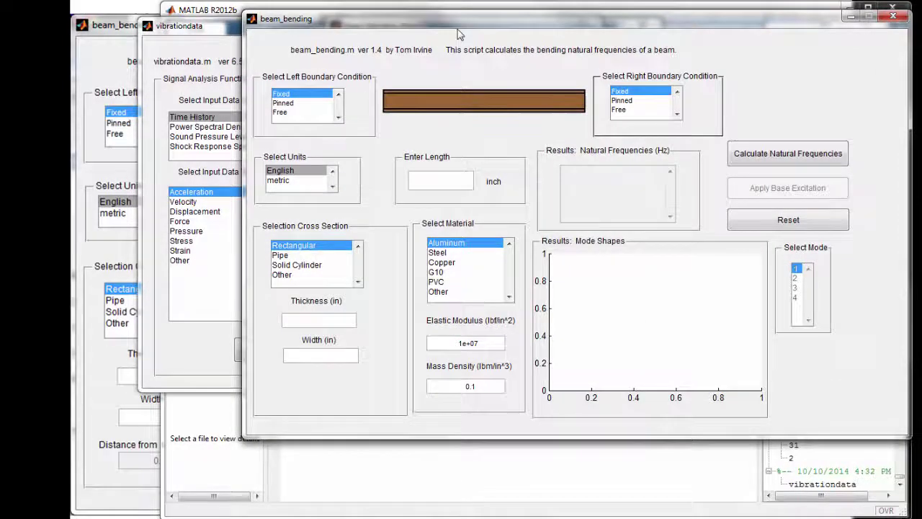
{"action": "left_click_drag", "start_coordinate": [458, 22], "coordinate": [397, 28]}
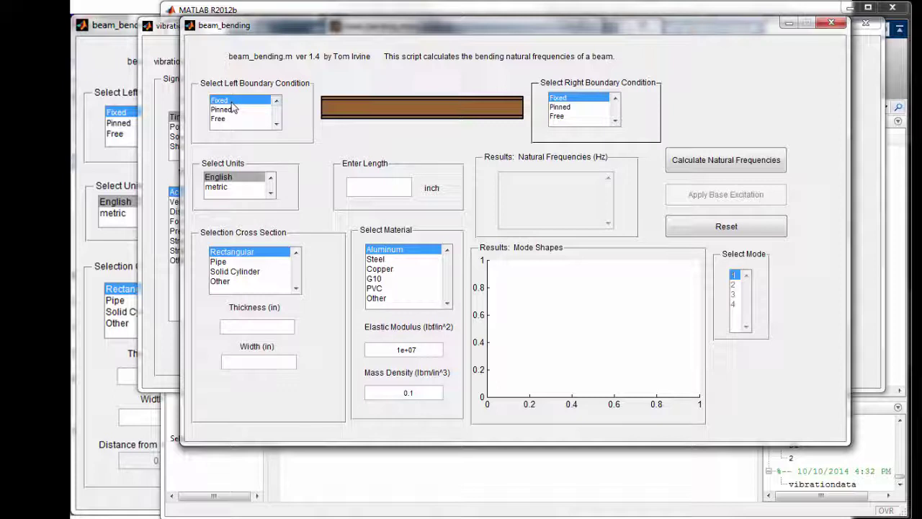
Set the beam's right boundary to Free, length 8 in, thickness 0.25 in and width 2 in, and calculate its natural frequencies.
{"action": "left_click", "coordinate": [565, 117]}
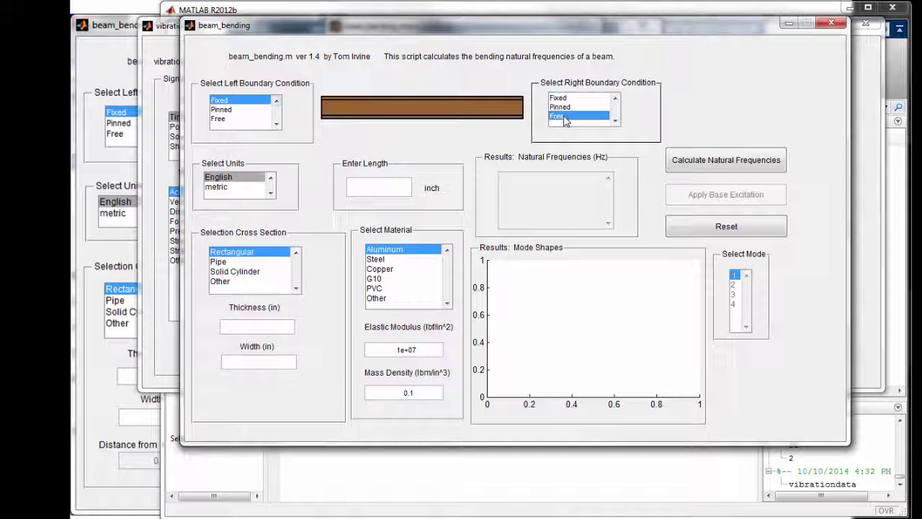
{"action": "left_click", "coordinate": [390, 189]}
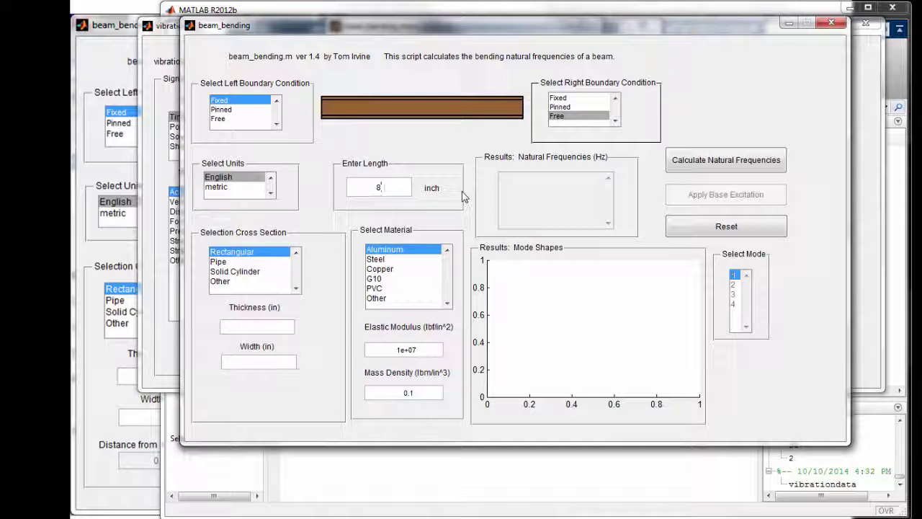
{"action": "left_click", "coordinate": [257, 327]}
{"action": "left_click", "coordinate": [294, 359]}
{"action": "type", "text": "2"}
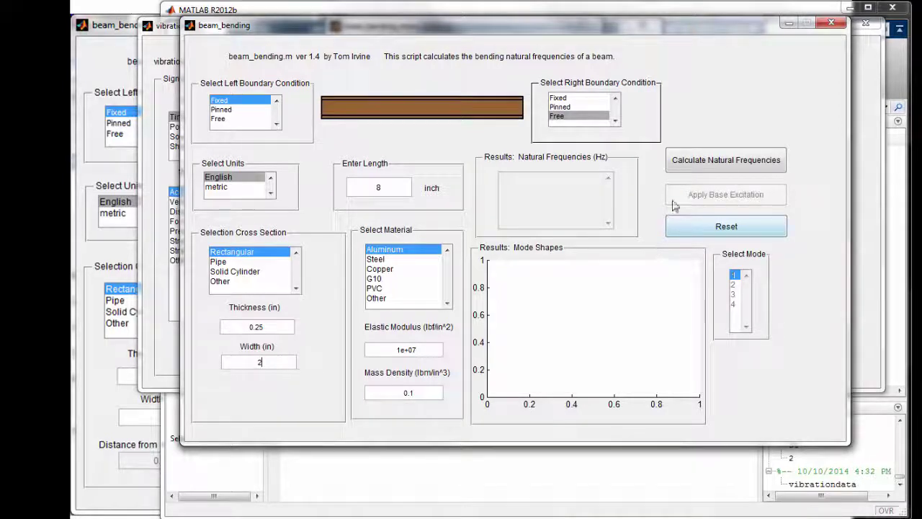
{"action": "left_click", "coordinate": [711, 165]}
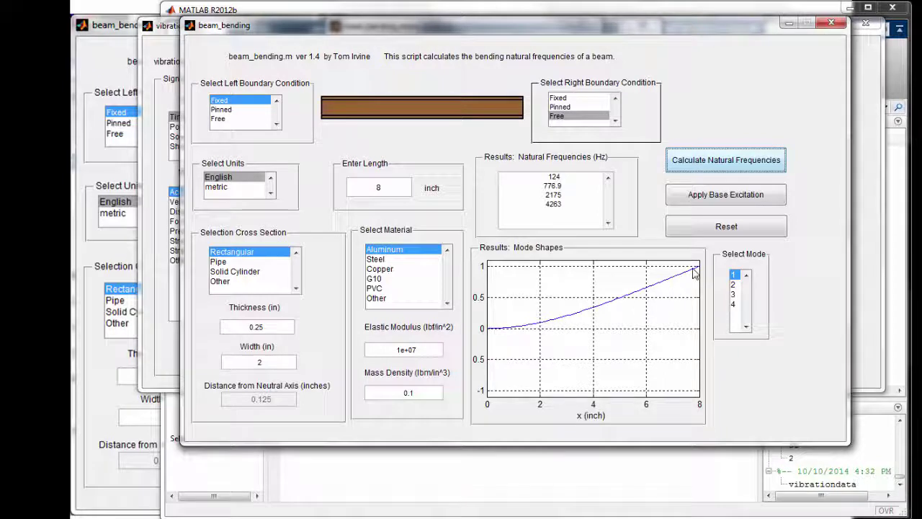
View the beam's mode shapes for modes 2, 3 and 4 in turn.
{"action": "left_click", "coordinate": [735, 286]}
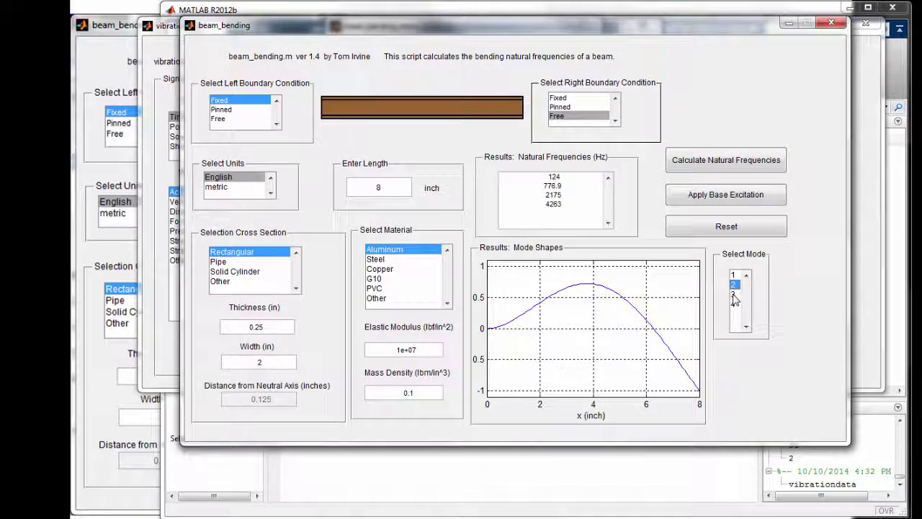
{"action": "left_click", "coordinate": [733, 295]}
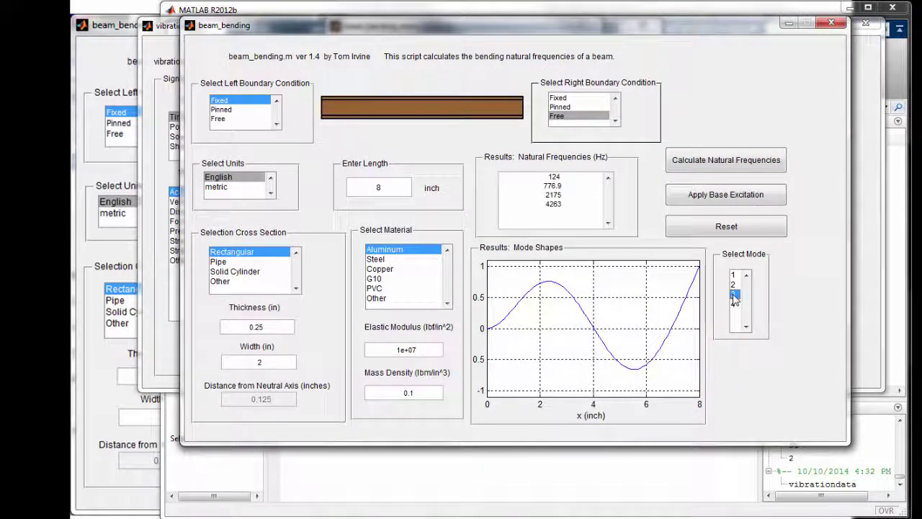
{"action": "left_click", "coordinate": [733, 304]}
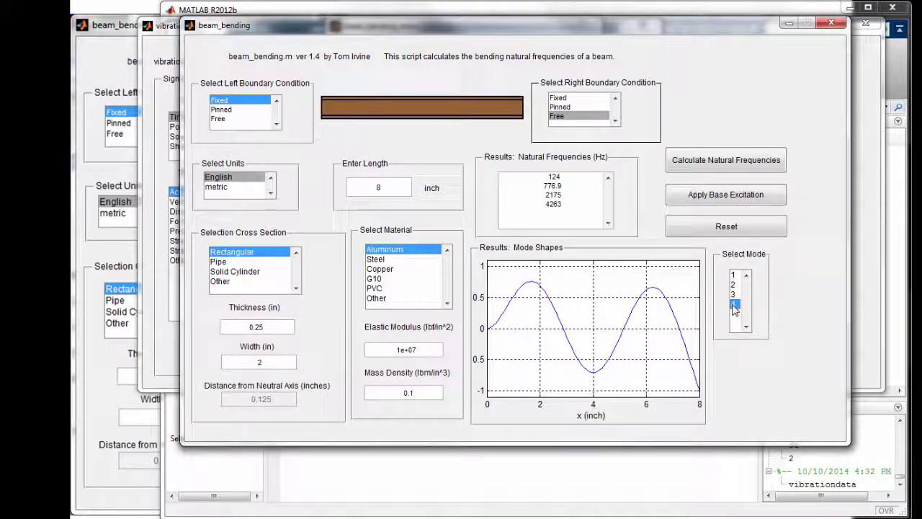
Examine the natural frequencies, participation factors and effective modal masses in the MATLAB Command Window, and move that window aside.
{"action": "left_click", "coordinate": [549, 476]}
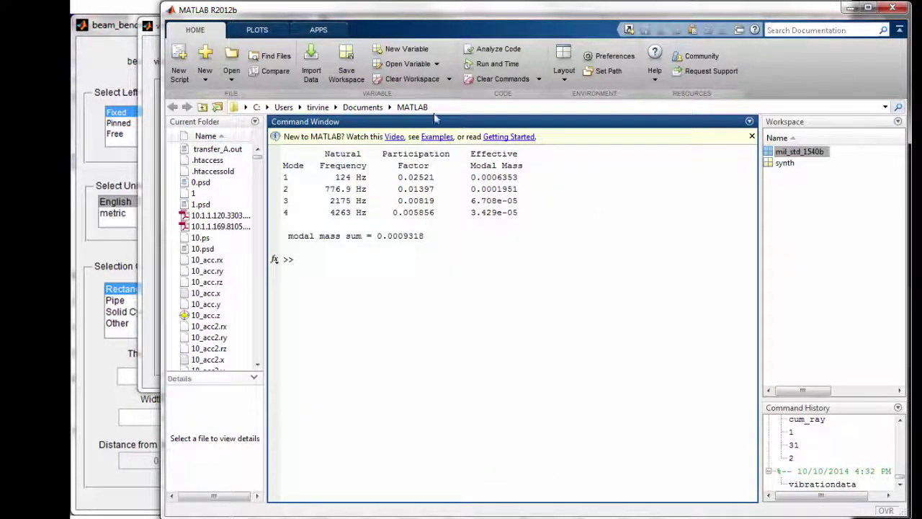
{"action": "left_click_drag", "start_coordinate": [406, 26], "coordinate": [607, 38]}
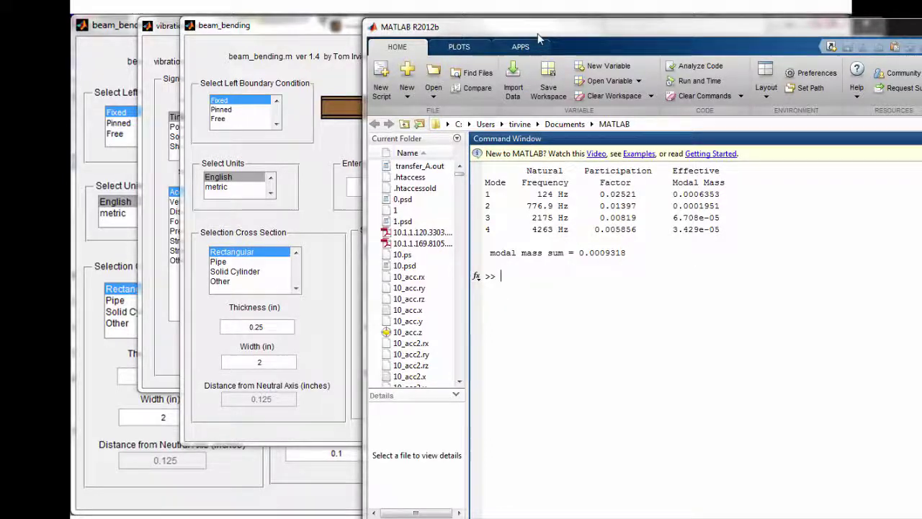
{"action": "left_click_drag", "start_coordinate": [538, 34], "coordinate": [445, 31]}
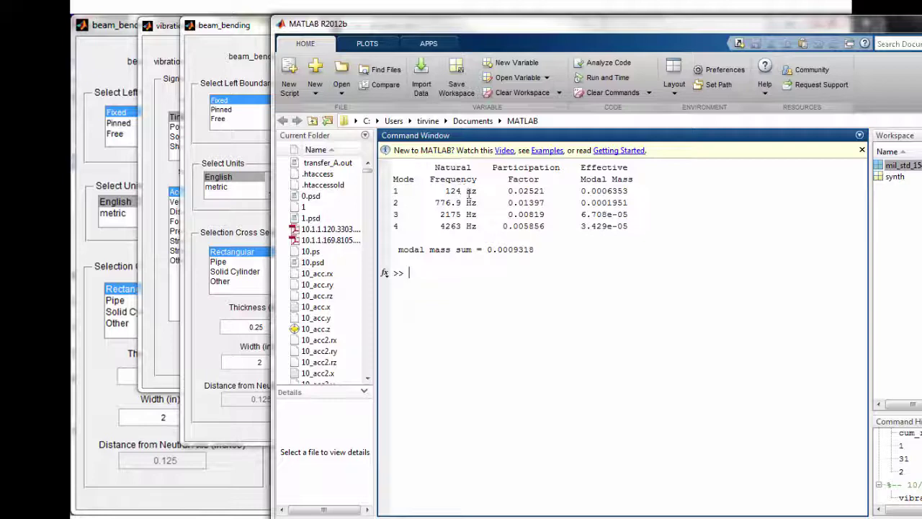
{"action": "left_click_drag", "start_coordinate": [792, 32], "coordinate": [918, 220]}
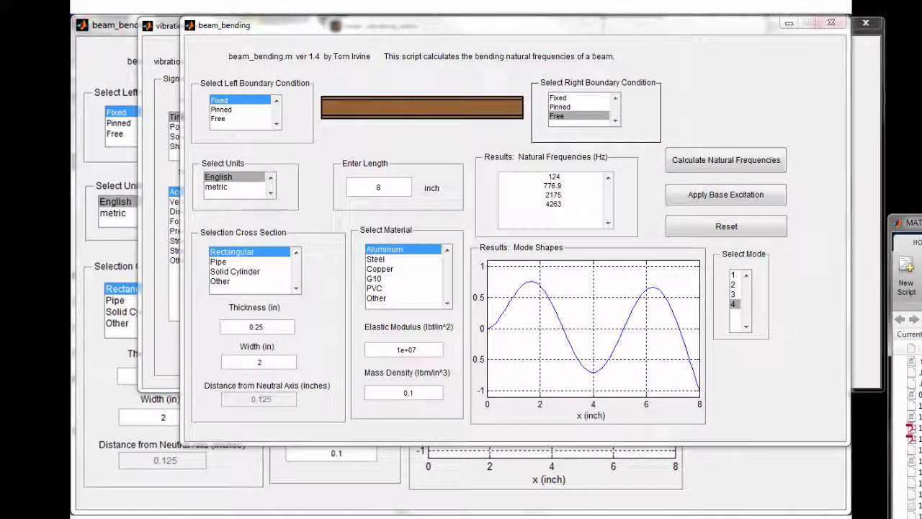
Open the base excitation damping settings, enter a uniform amplification factor Q of 10, and save the damping values.
{"action": "left_click", "coordinate": [722, 195]}
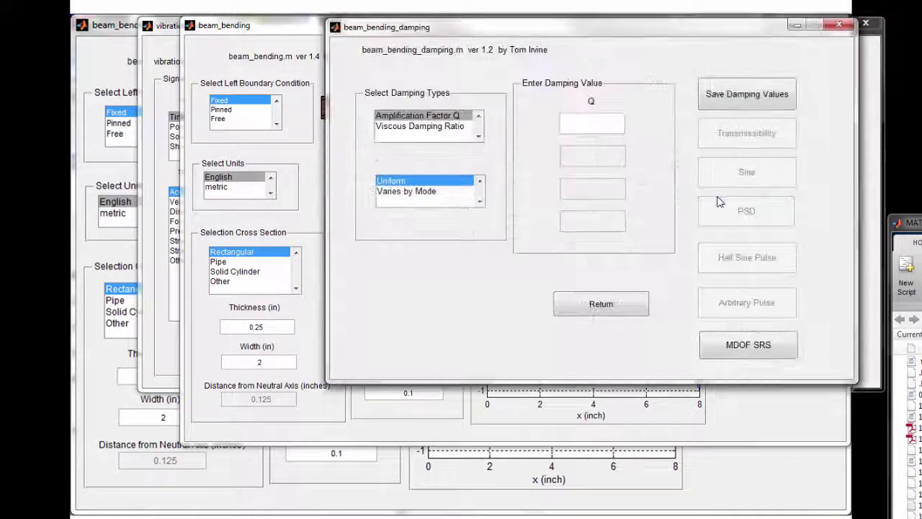
{"action": "left_click_drag", "start_coordinate": [471, 29], "coordinate": [341, 22]}
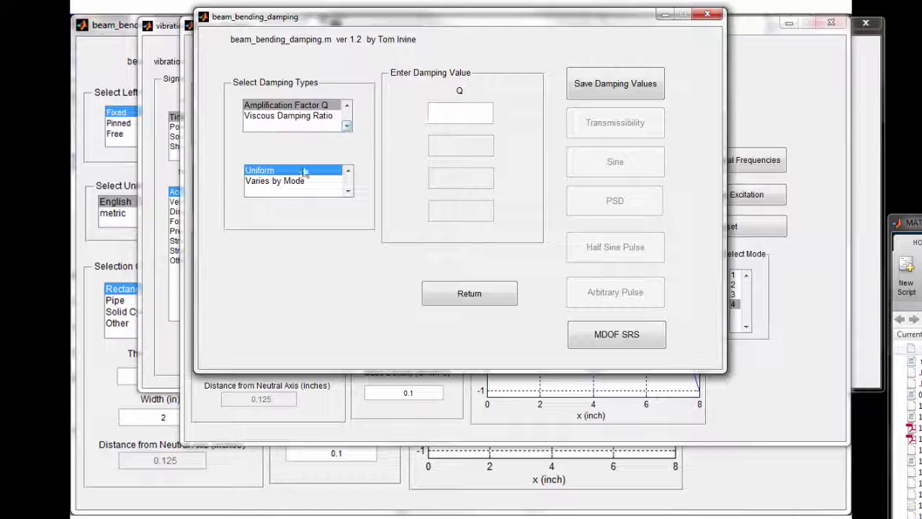
{"action": "left_click", "coordinate": [447, 114]}
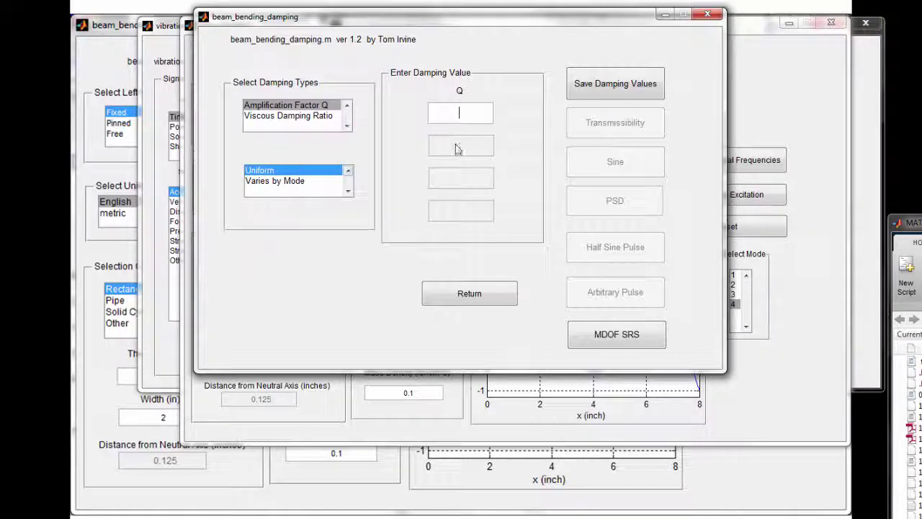
{"action": "type", "text": "1"}
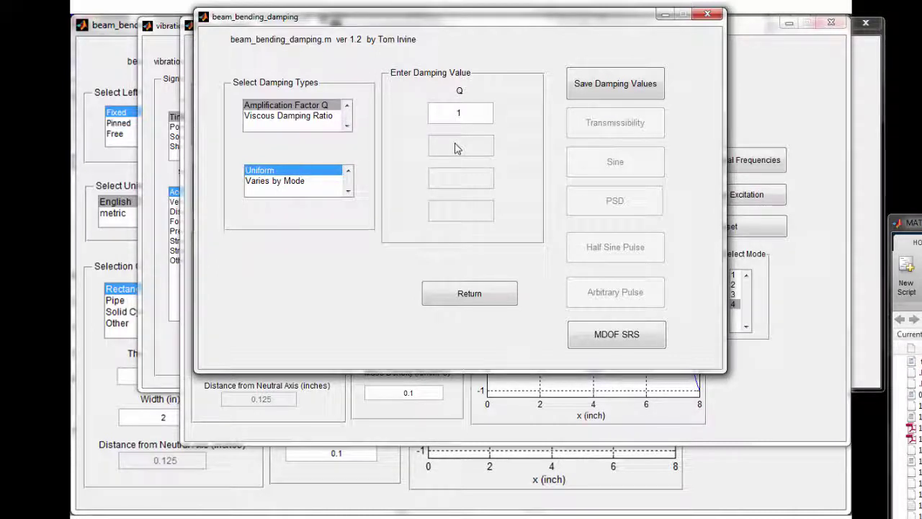
{"action": "type", "text": "0"}
{"action": "left_click", "coordinate": [624, 89]}
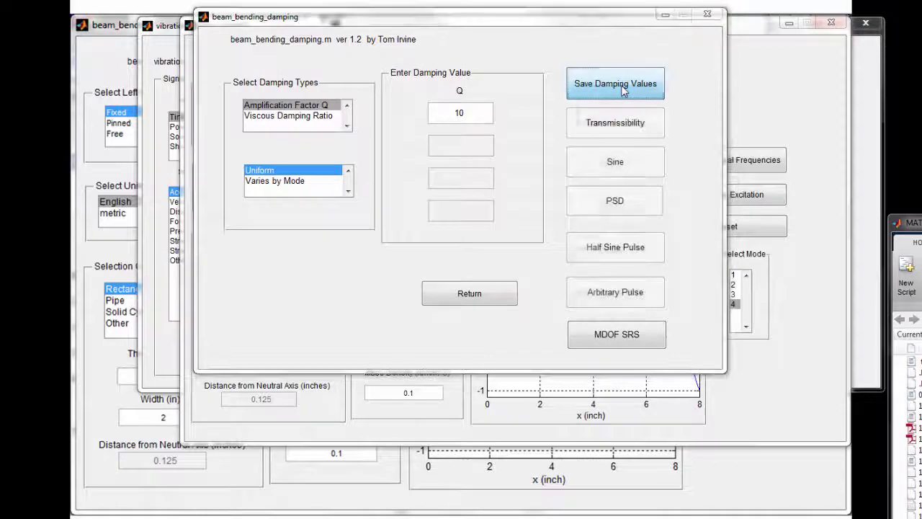
{"action": "left_click", "coordinate": [467, 157]}
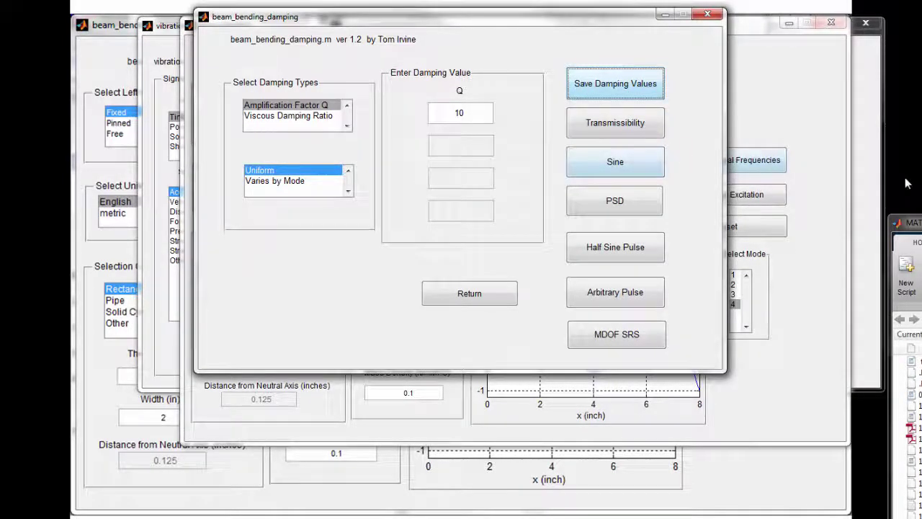
Check the amplification factor and damping ratio table in the Command Window, and bring the damping dialog back to the front.
{"action": "left_click_drag", "start_coordinate": [906, 223], "coordinate": [417, 43]}
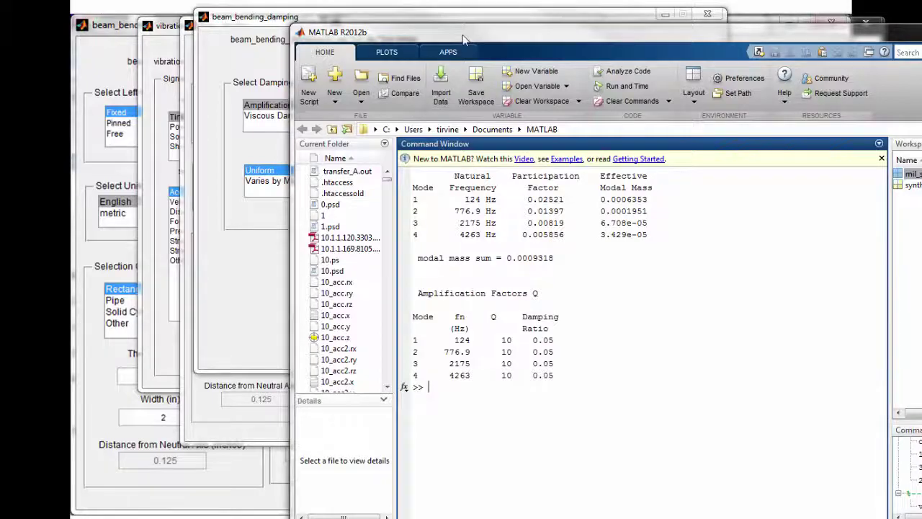
{"action": "left_click_drag", "start_coordinate": [471, 40], "coordinate": [669, 51]}
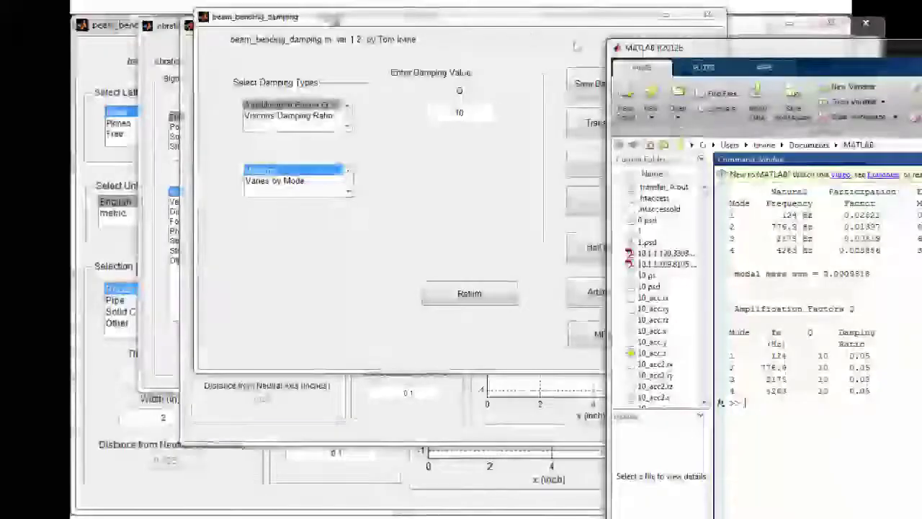
{"action": "left_click", "coordinate": [511, 22]}
{"action": "left_click_drag", "start_coordinate": [511, 22], "coordinate": [434, 27]}
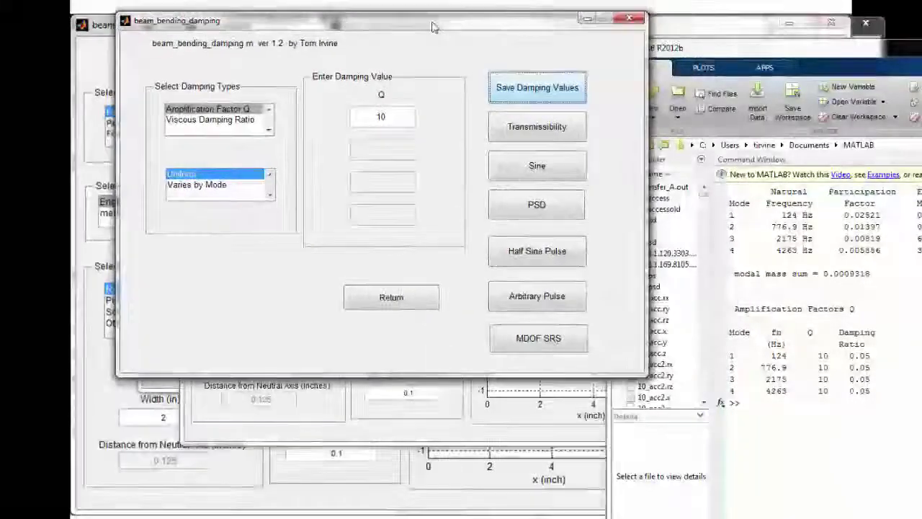
Set up the arbitrary pulse response with 4 modes, input array synth and response location 0 inch, and calculate it.
{"action": "left_click", "coordinate": [534, 302]}
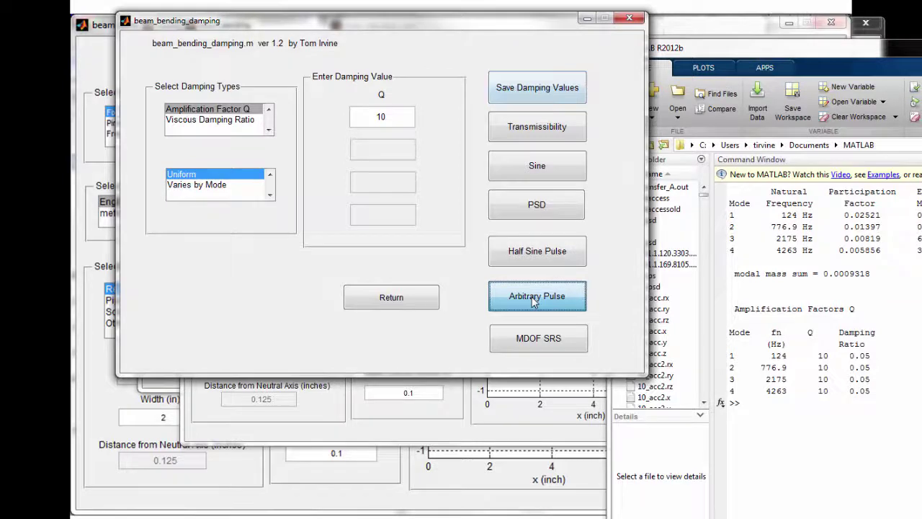
{"action": "left_click_drag", "start_coordinate": [483, 35], "coordinate": [406, 33]}
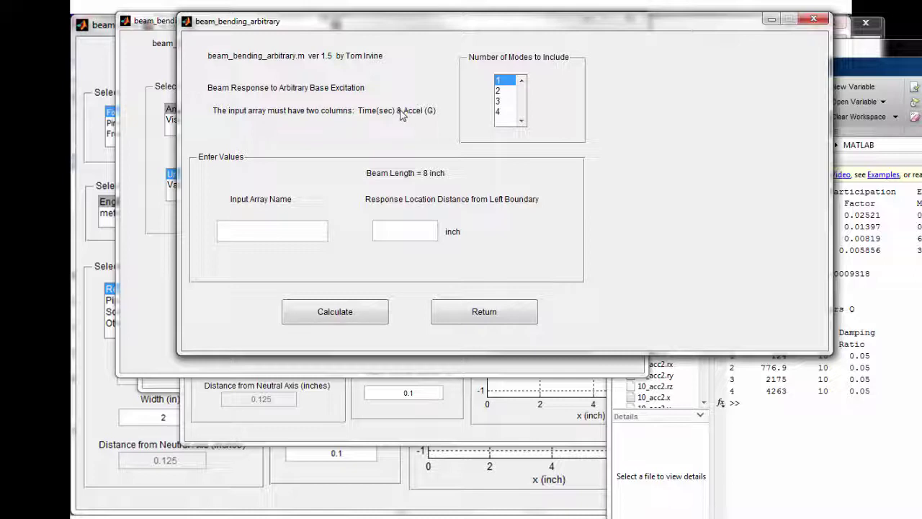
{"action": "left_click", "coordinate": [507, 113]}
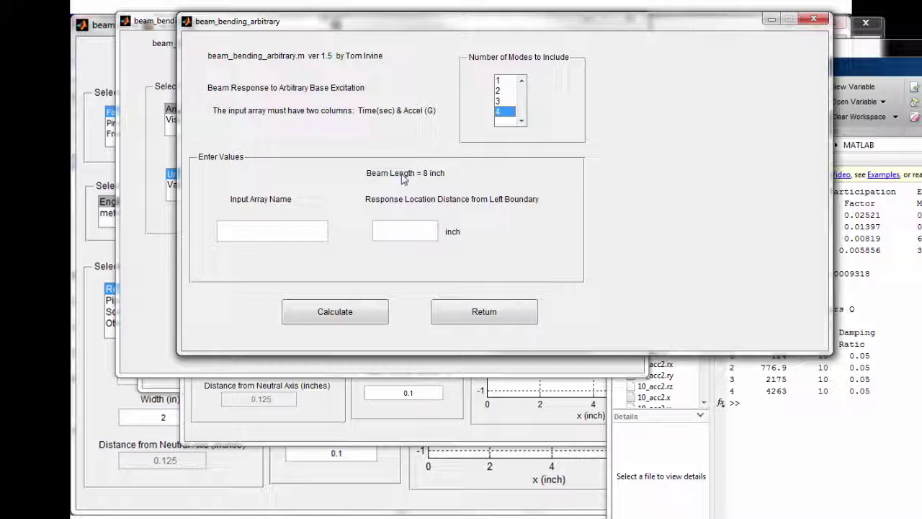
{"action": "left_click", "coordinate": [307, 235]}
{"action": "type", "text": "synth"}
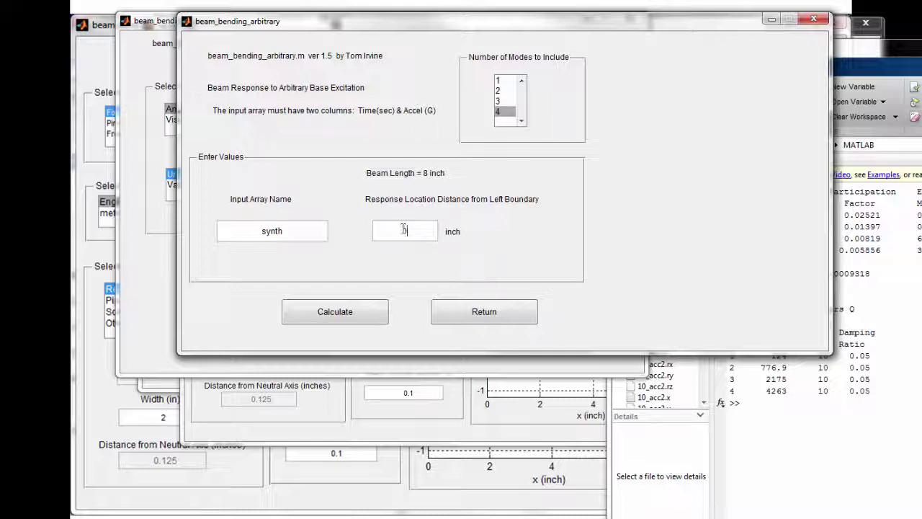
{"action": "left_click", "coordinate": [346, 321]}
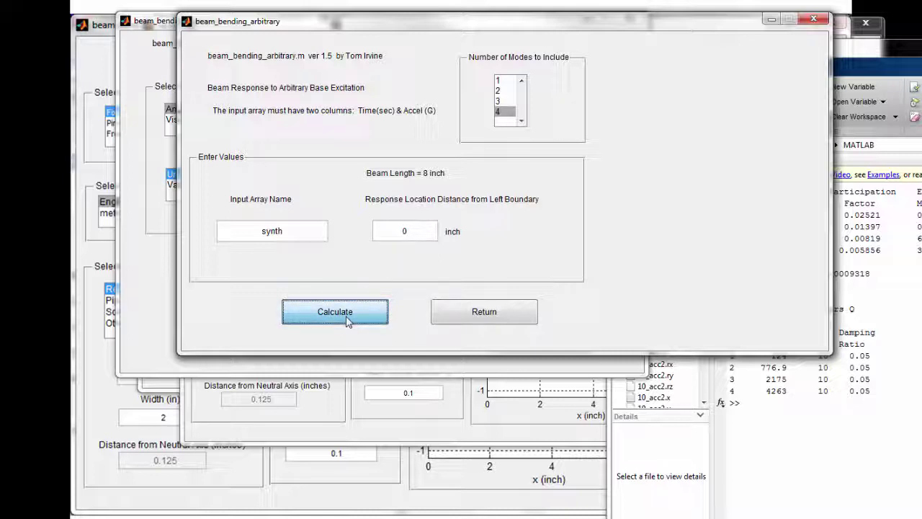
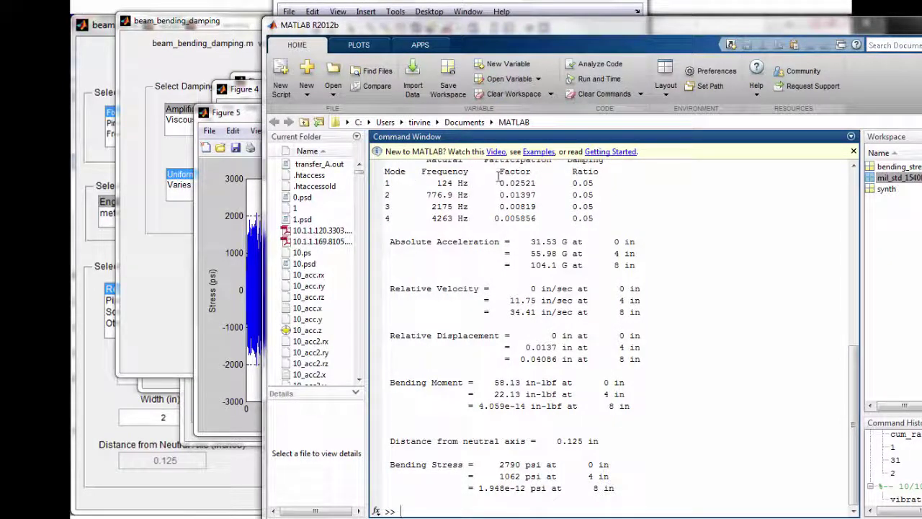
Examine the beam's acceleration, velocity, displacement, bending moment and bending stress results in the Command Window, and move that window aside.
{"action": "left_click_drag", "start_coordinate": [558, 24], "coordinate": [556, 7]}
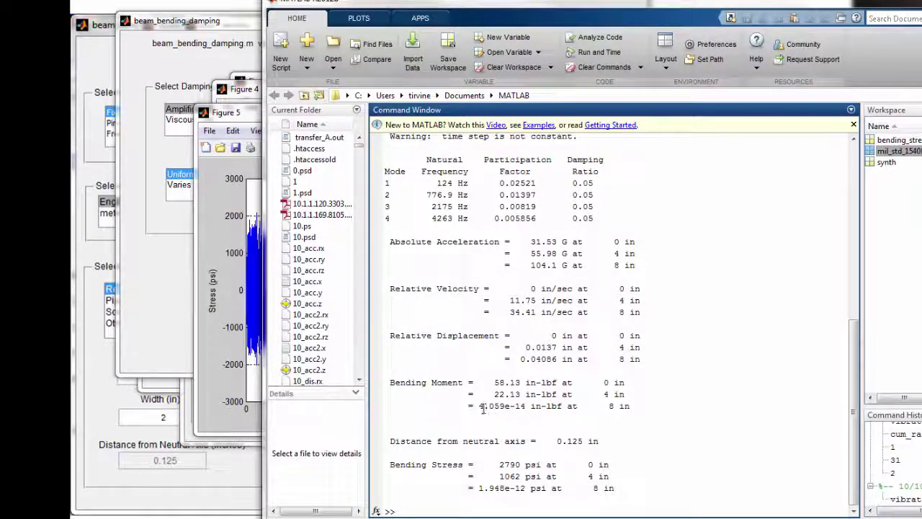
{"action": "left_click_drag", "start_coordinate": [528, 406], "coordinate": [479, 406]}
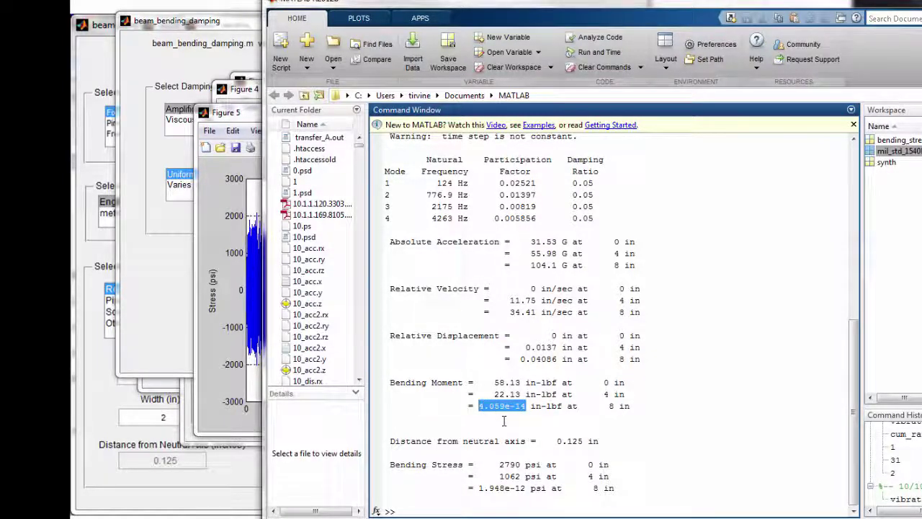
{"action": "left_click", "coordinate": [505, 420]}
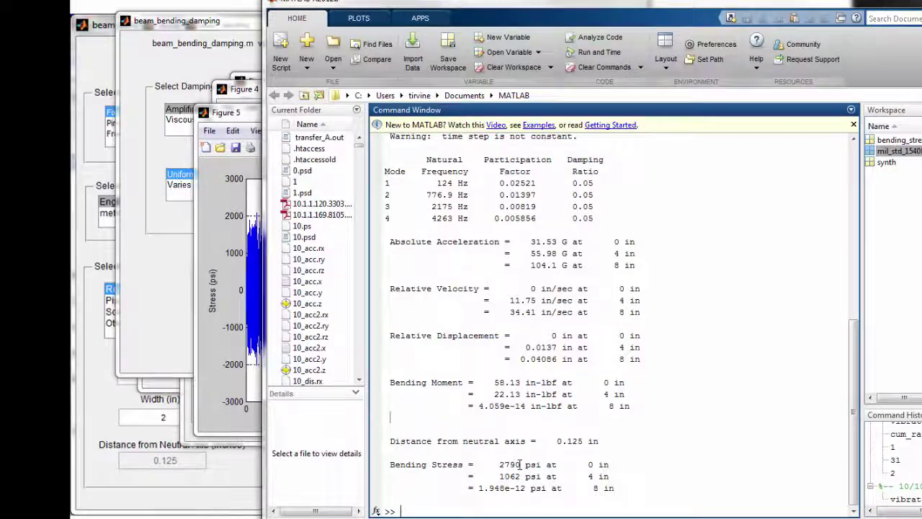
{"action": "double_click", "coordinate": [517, 464]}
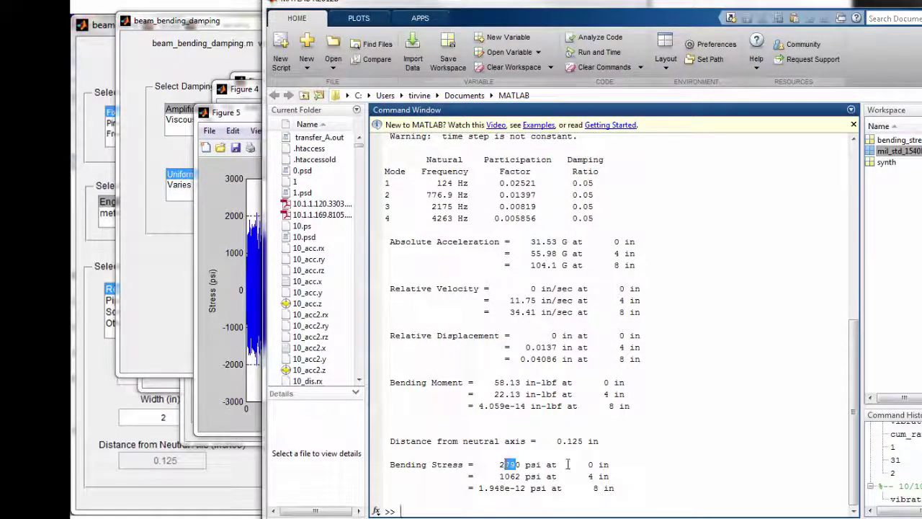
{"action": "left_click_drag", "start_coordinate": [519, 465], "coordinate": [507, 468]}
{"action": "left_click", "coordinate": [512, 469]}
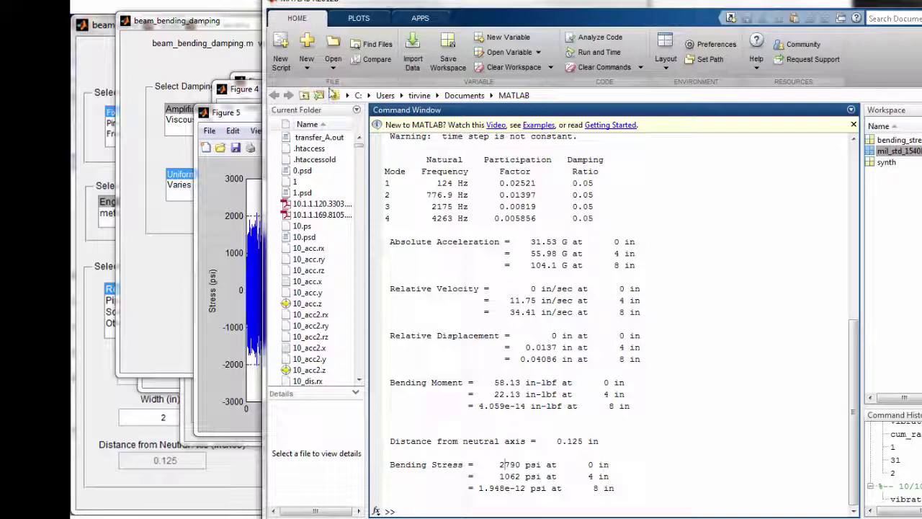
{"action": "left_click_drag", "start_coordinate": [380, 11], "coordinate": [430, 5]}
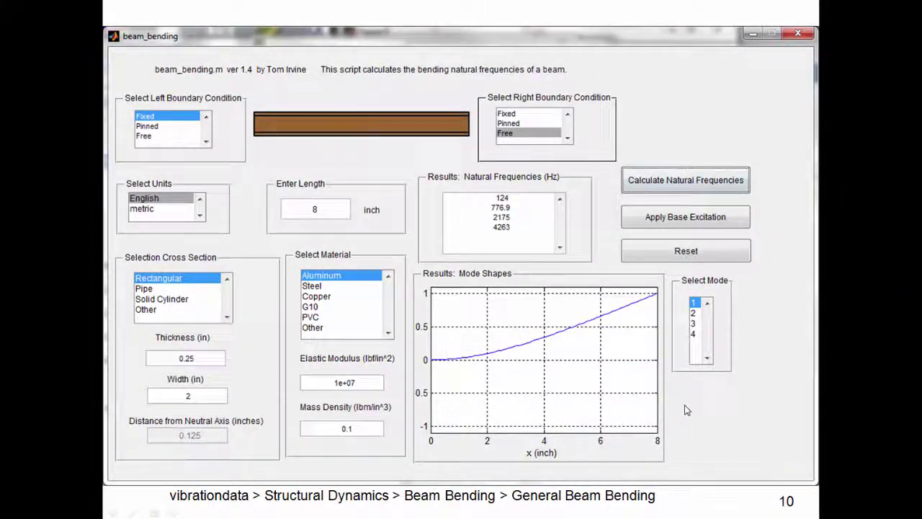
Advance the webinar slides to the arbitrary base input slide, end the slide show and return to the MATLAB Command Window.
{"action": "key", "text": "Right"}
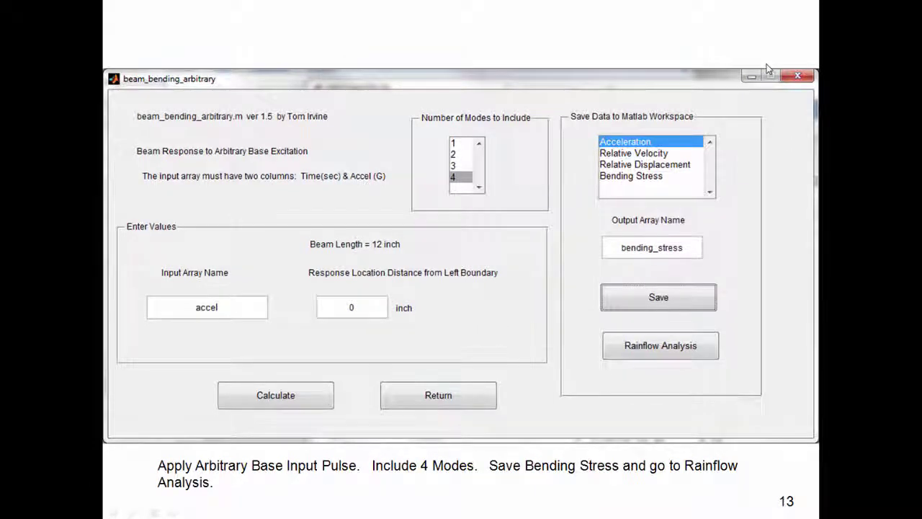
{"action": "key", "text": "Escape"}
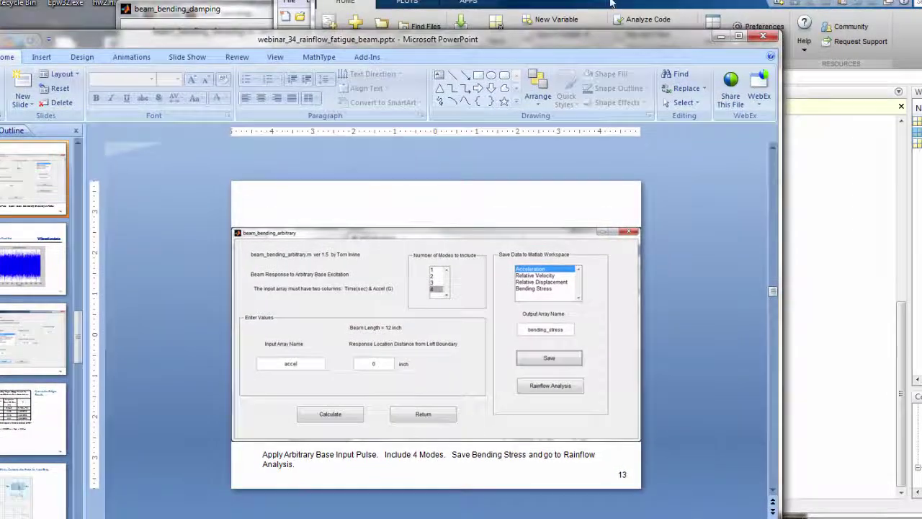
{"action": "left_click", "coordinate": [573, 2]}
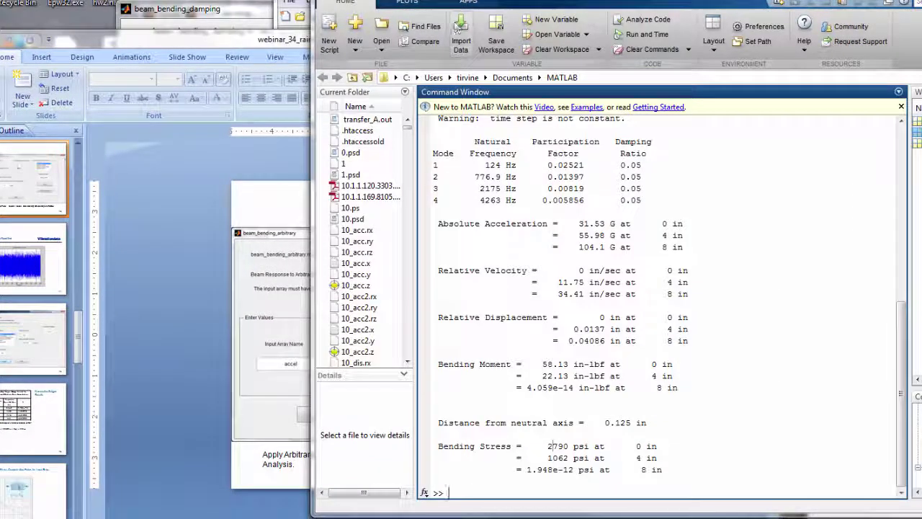
Bring the arbitrary base excitation dialog to the front and move it so its bending stress output section stays accessible.
{"action": "left_click", "coordinate": [215, 9]}
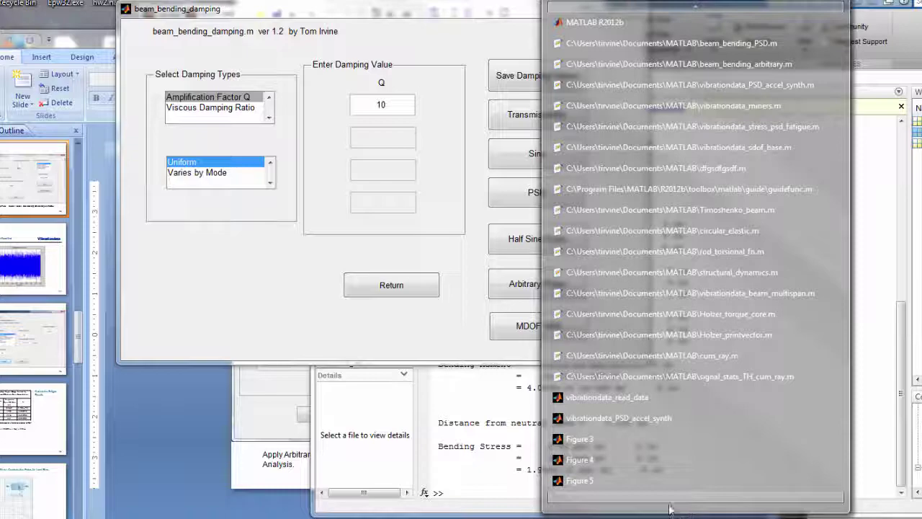
{"action": "mouse_move", "coordinate": [694, 497]}
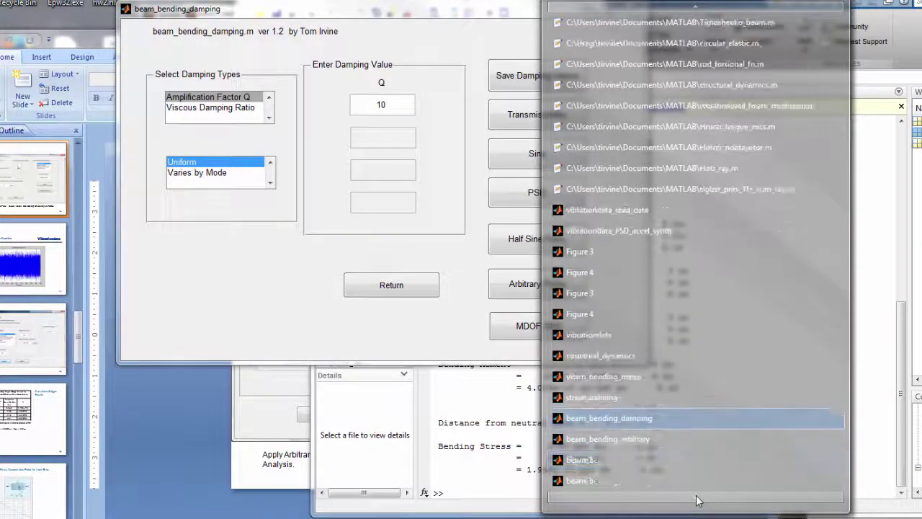
{"action": "left_click", "coordinate": [636, 436]}
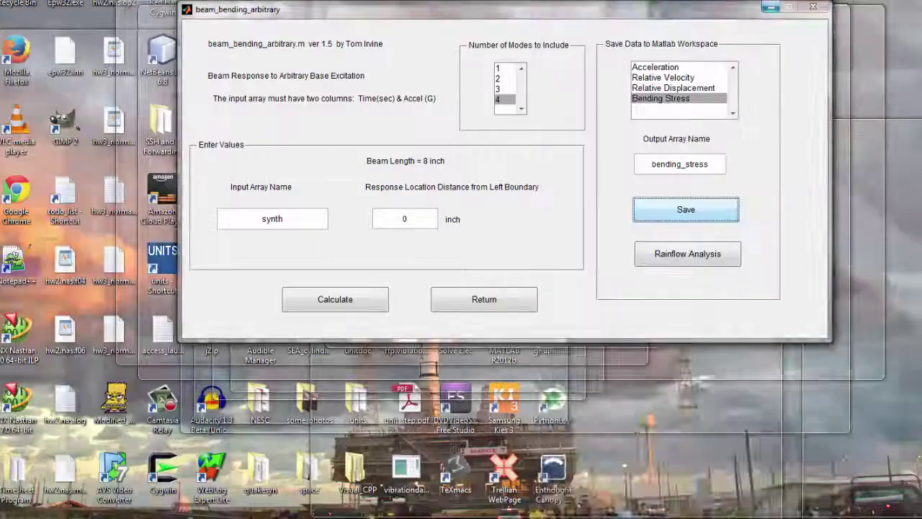
{"action": "left_click_drag", "start_coordinate": [554, 98], "coordinate": [463, 79]}
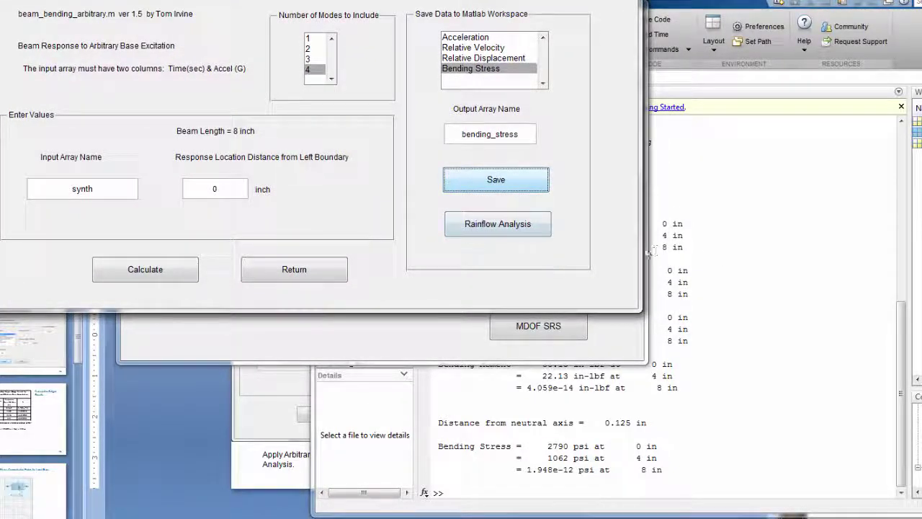
Launch vibrationdata, select Rainflow Cycle Counting for a stress time history, and minimize the window without starting the analysis.
{"action": "left_click", "coordinate": [730, 204]}
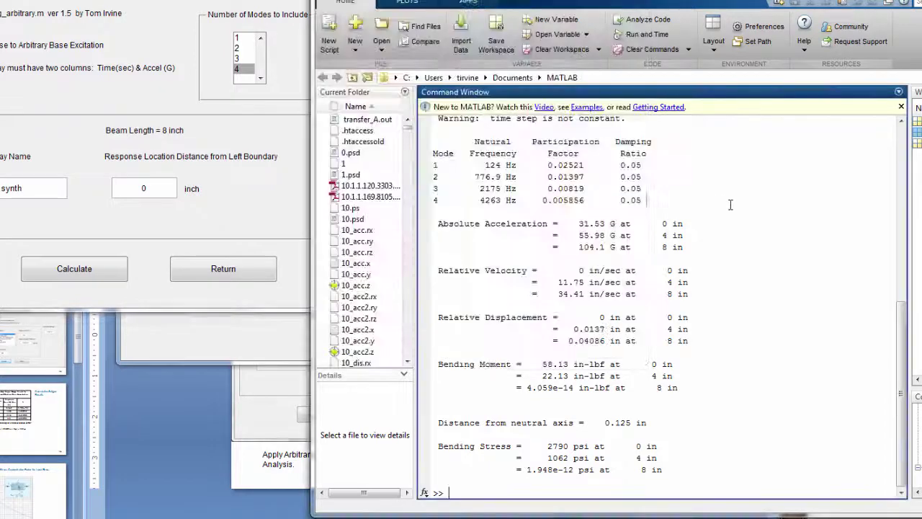
{"action": "type", "text": "vibrationdata"}
{"action": "key", "text": "Return"}
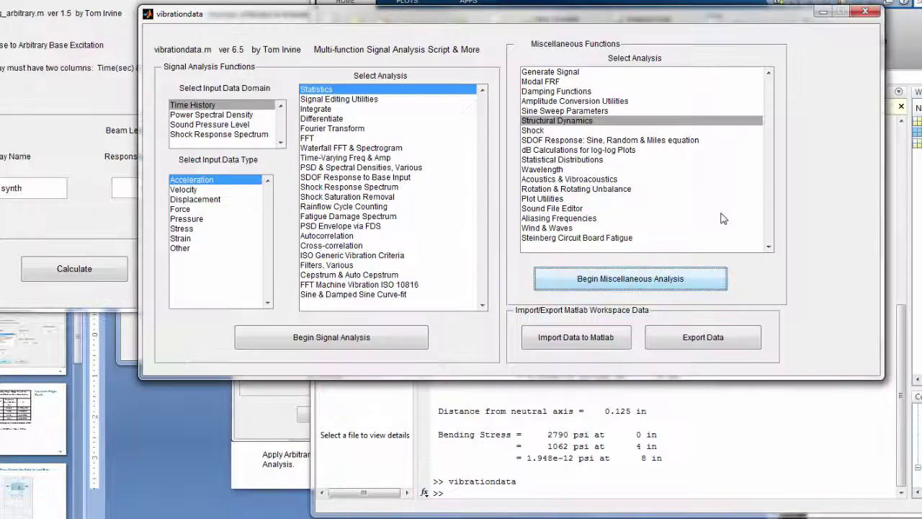
{"action": "left_click", "coordinate": [213, 107]}
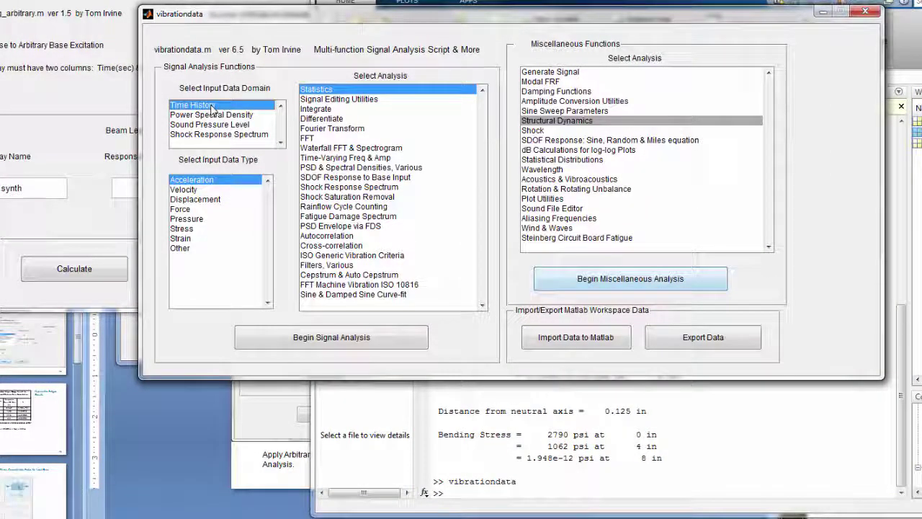
{"action": "left_click", "coordinate": [204, 229]}
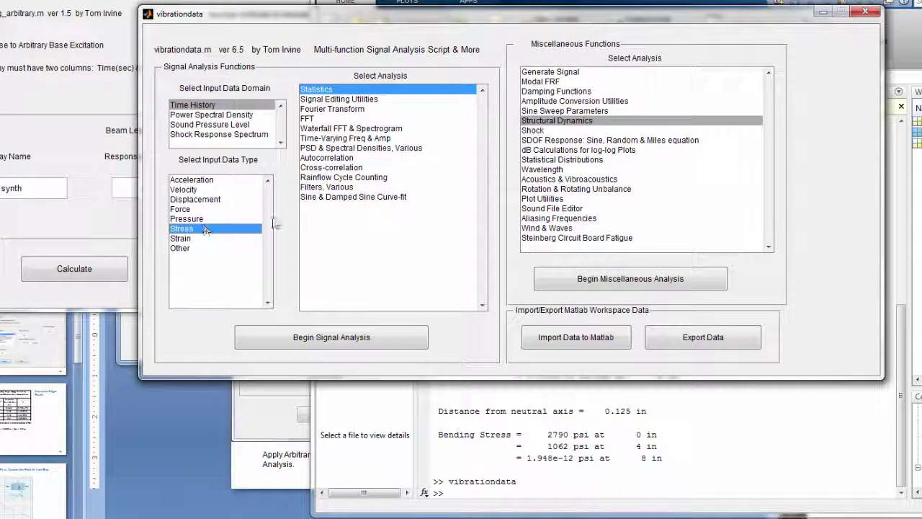
{"action": "left_click", "coordinate": [324, 178]}
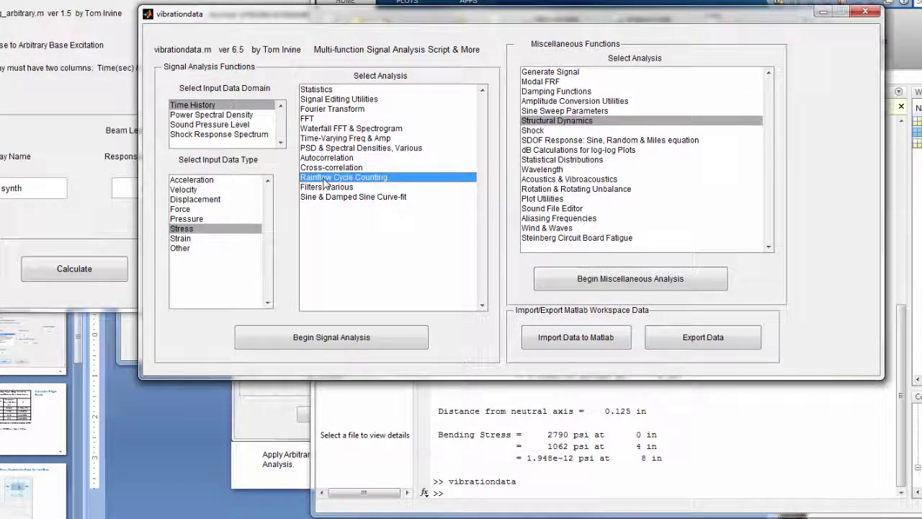
{"action": "left_click", "coordinate": [822, 15]}
Open the beam's rainflow analysis and set the input array to bending_stress, Y-axis label to Stress (psi) and numerical engine to Matlab MEX.
{"action": "left_click_drag", "start_coordinate": [244, 3], "coordinate": [368, 10]}
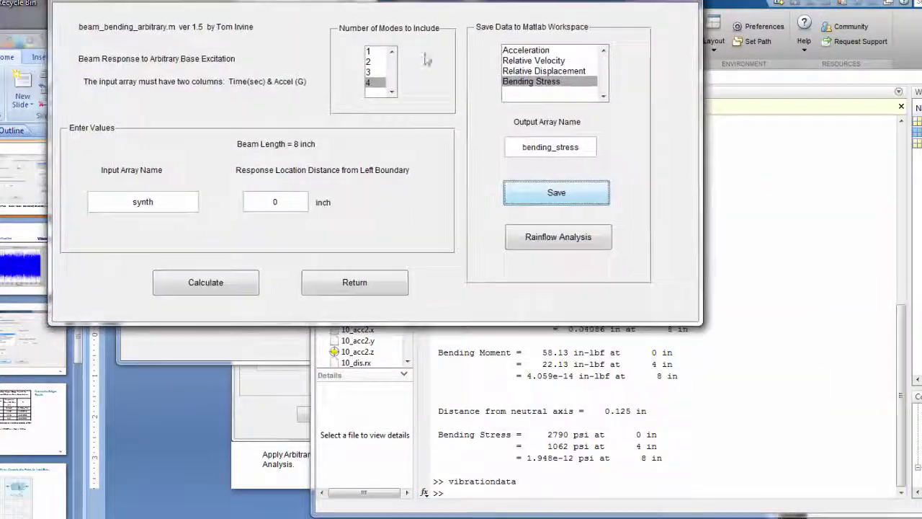
{"action": "left_click", "coordinate": [573, 246]}
{"action": "left_click_drag", "start_coordinate": [445, 20], "coordinate": [383, 23]}
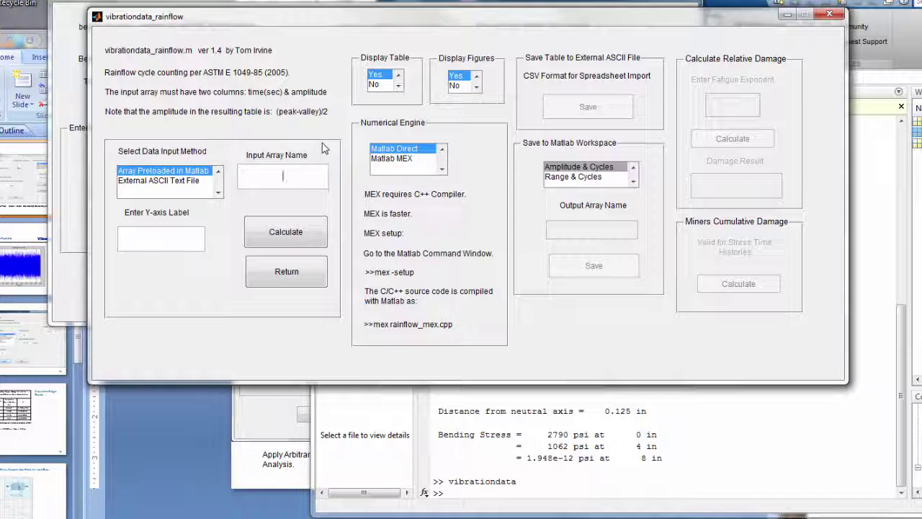
{"action": "type", "text": "bending_stress"}
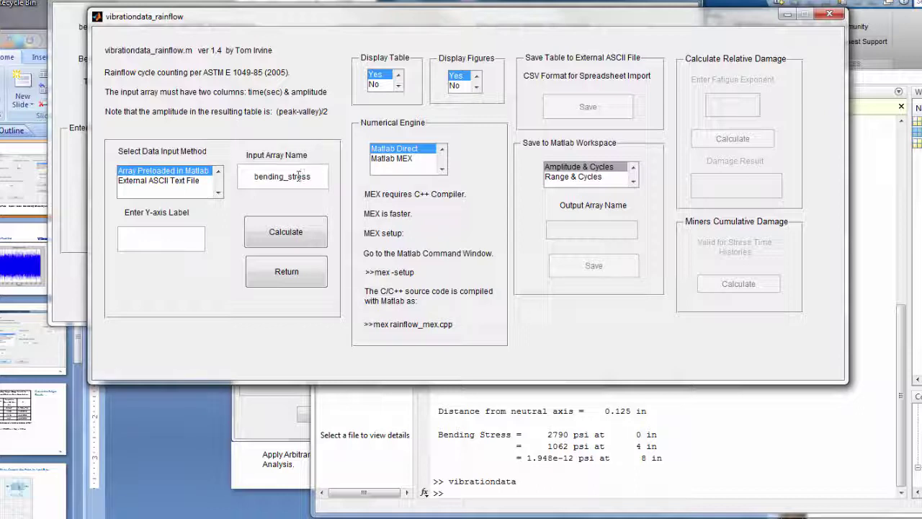
{"action": "left_click", "coordinate": [200, 237]}
{"action": "type", "text": "Stress (psi"}
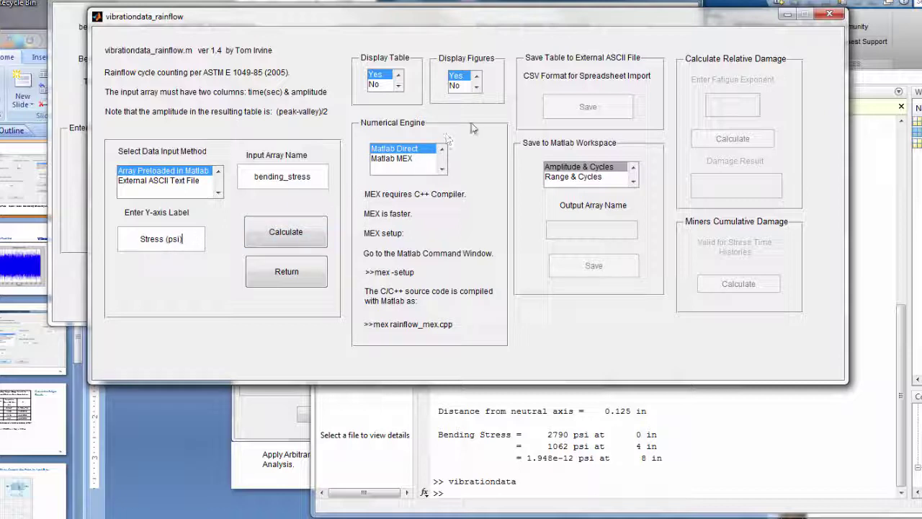
{"action": "left_click", "coordinate": [415, 160]}
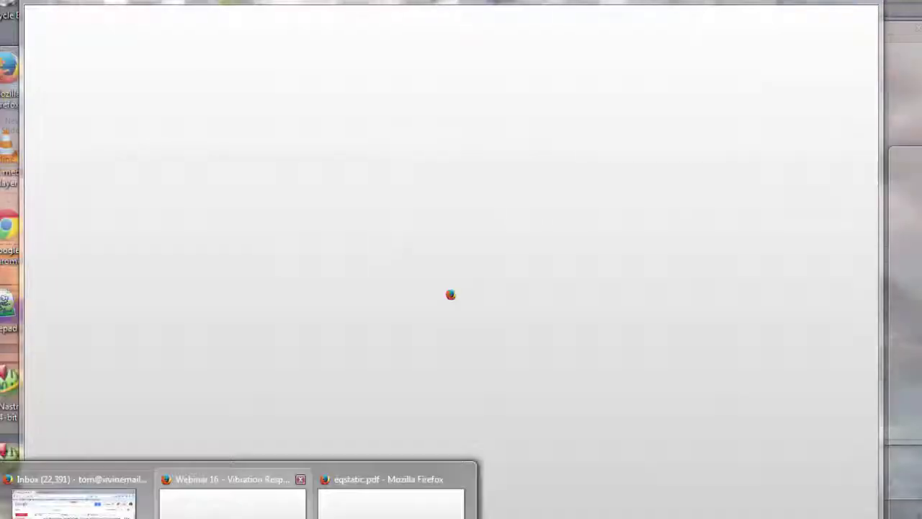
Switch to the Webinar 16 window in Firefox and close its devotional theme and My Stats tabs.
{"action": "left_click", "coordinate": [232, 504]}
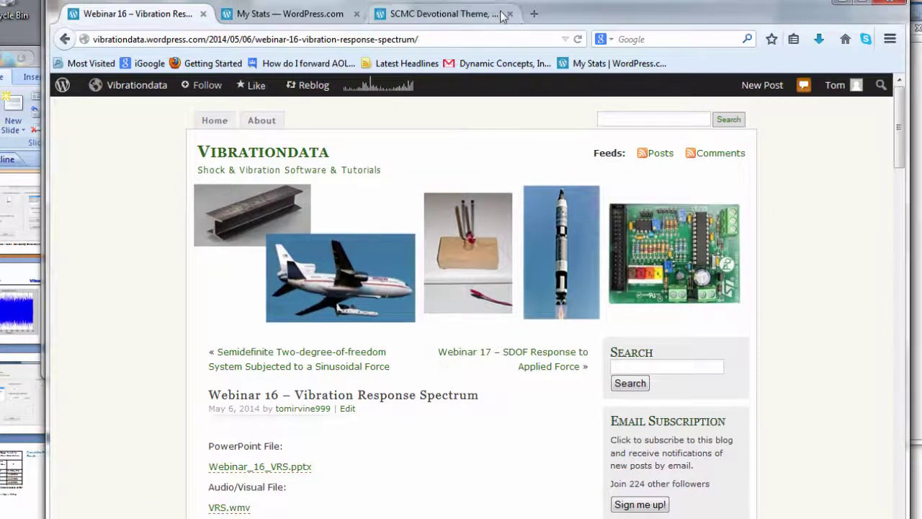
{"action": "left_click", "coordinate": [509, 14]}
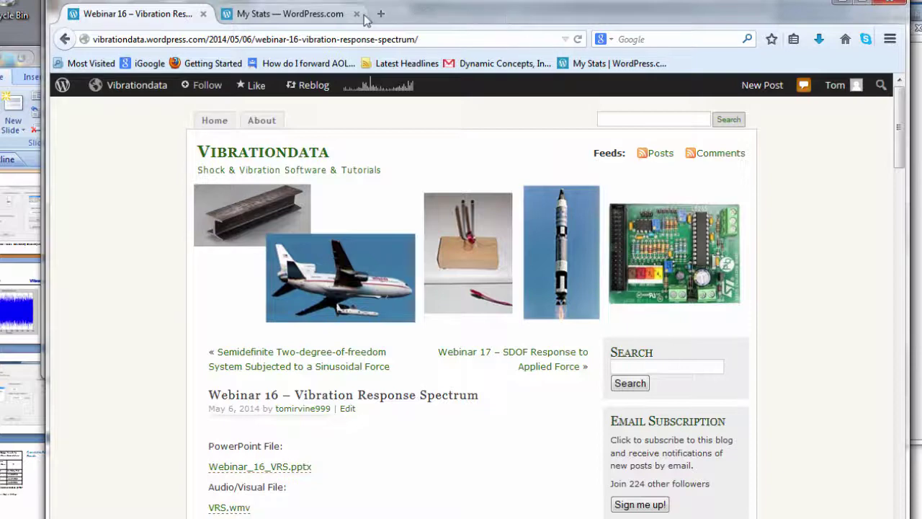
{"action": "left_click", "coordinate": [356, 14]}
Search Google for codeblocks in a new browser tab.
{"action": "left_click", "coordinate": [223, 13]}
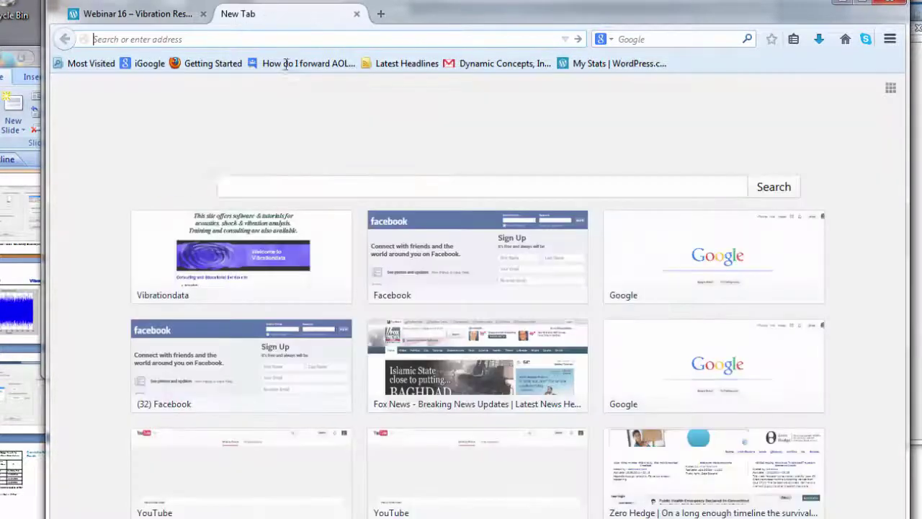
{"action": "left_click", "coordinate": [281, 190]}
{"action": "type", "text": "co"}
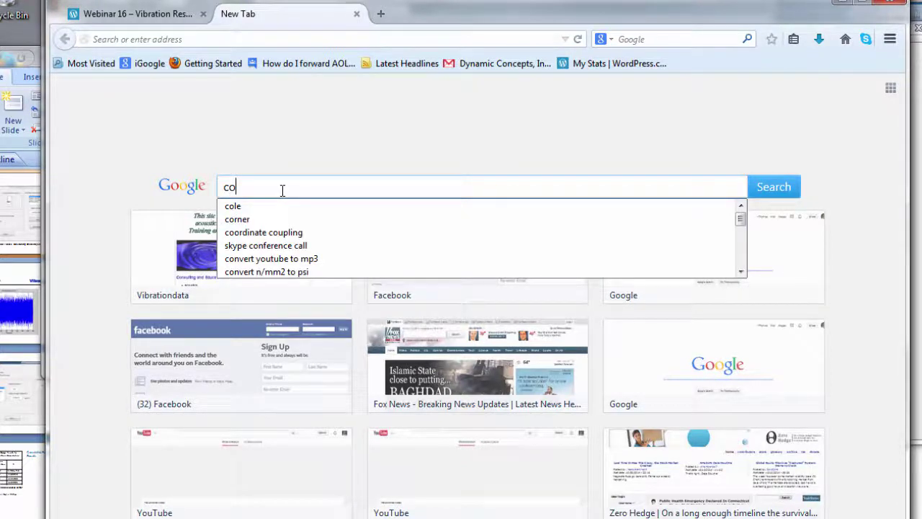
{"action": "type", "text": "deblo"}
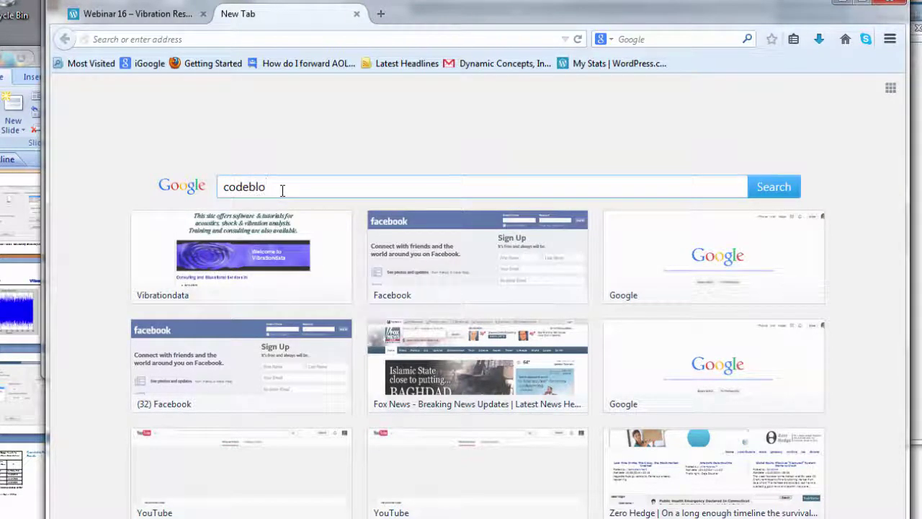
{"action": "type", "text": "cks"}
{"action": "key", "text": "Return"}
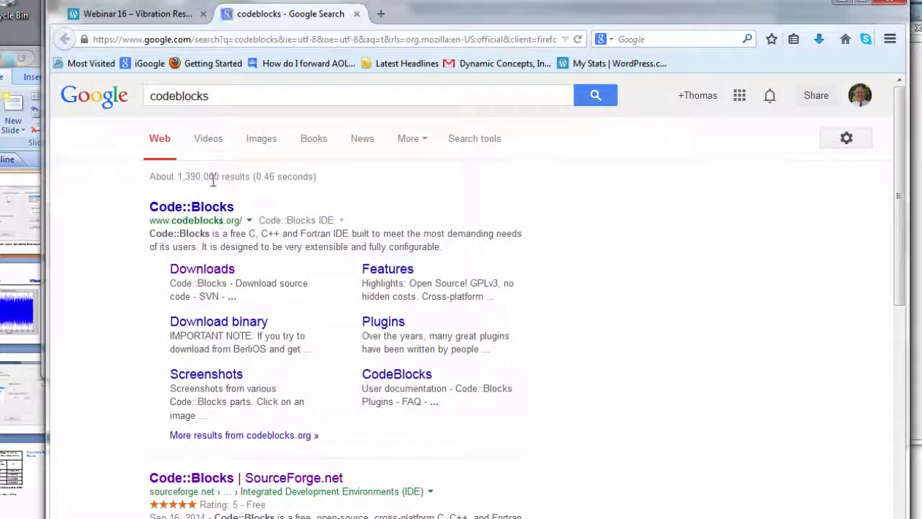
Open the Code::Blocks project page on SourceForge from the search results and find its download.
{"action": "left_click_drag", "start_coordinate": [268, 9], "coordinate": [259, 0]}
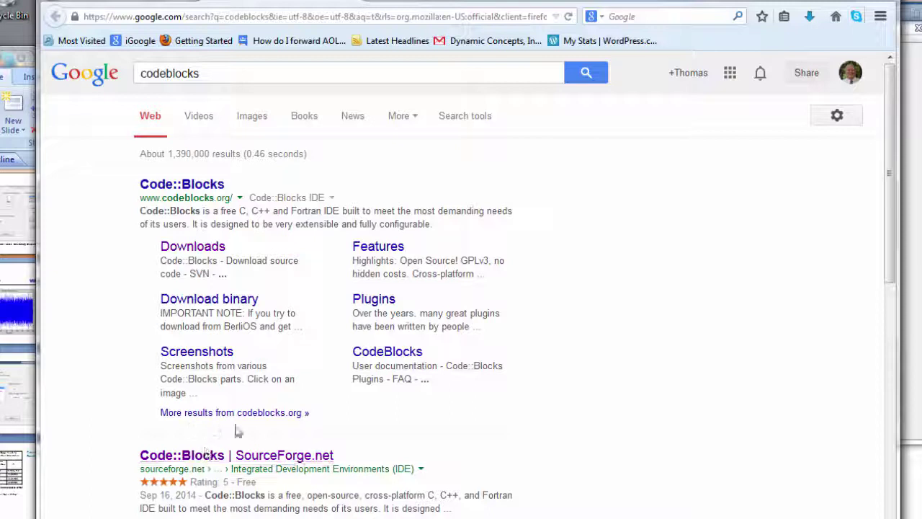
{"action": "left_click", "coordinate": [265, 462]}
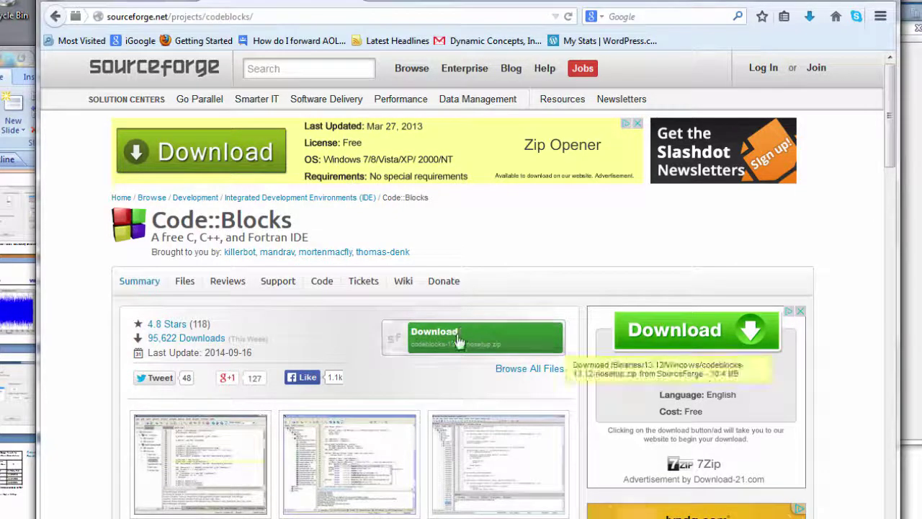
{"action": "left_click", "coordinate": [428, 345]}
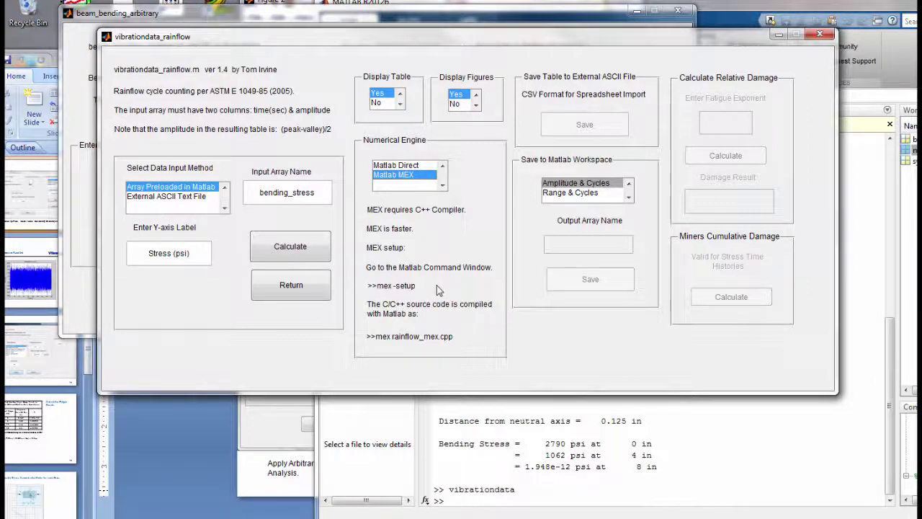
Run the rainflow cycle calculation on the bending_stress array and close the resulting table, histogram and stress time history figures.
{"action": "left_click", "coordinate": [293, 252]}
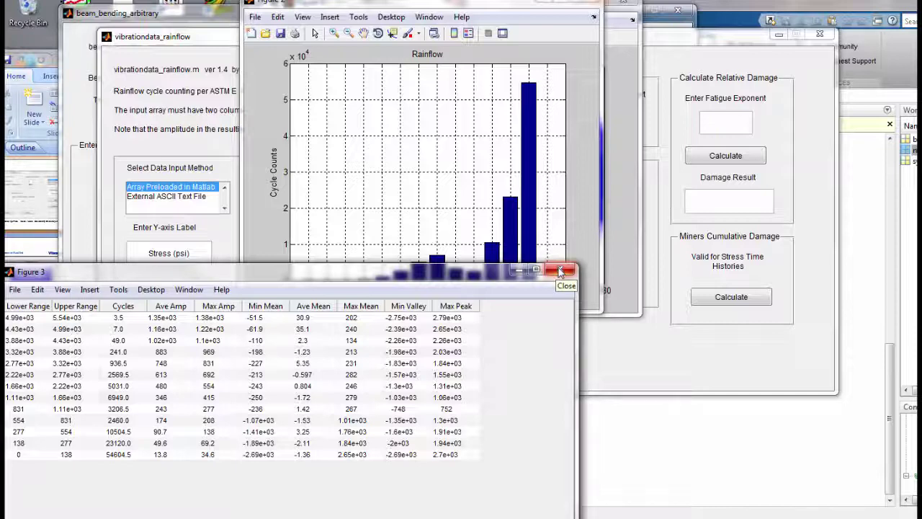
{"action": "left_click", "coordinate": [560, 270]}
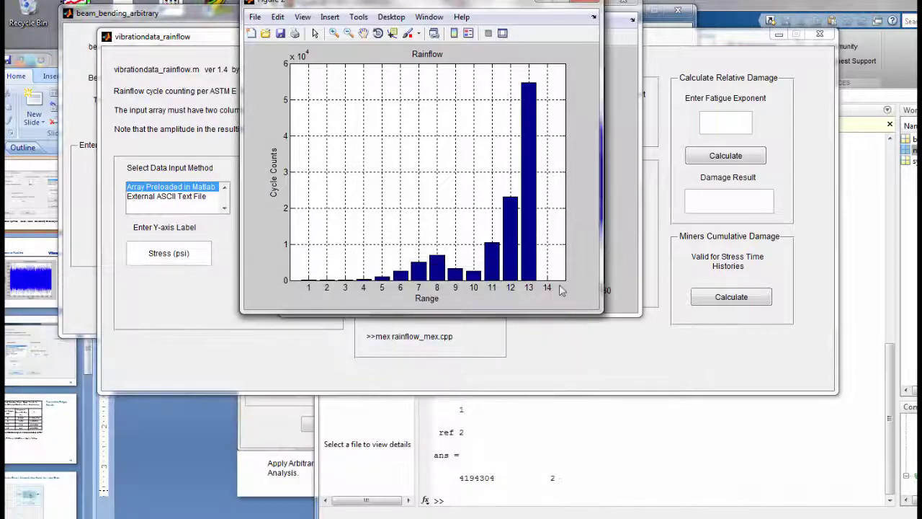
{"action": "left_click", "coordinate": [590, 6]}
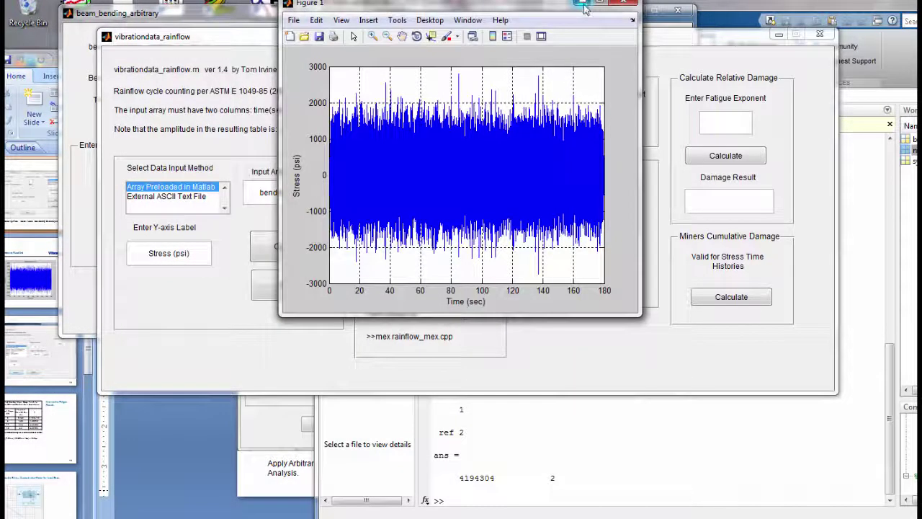
{"action": "left_click_drag", "start_coordinate": [552, 10], "coordinate": [519, 64]}
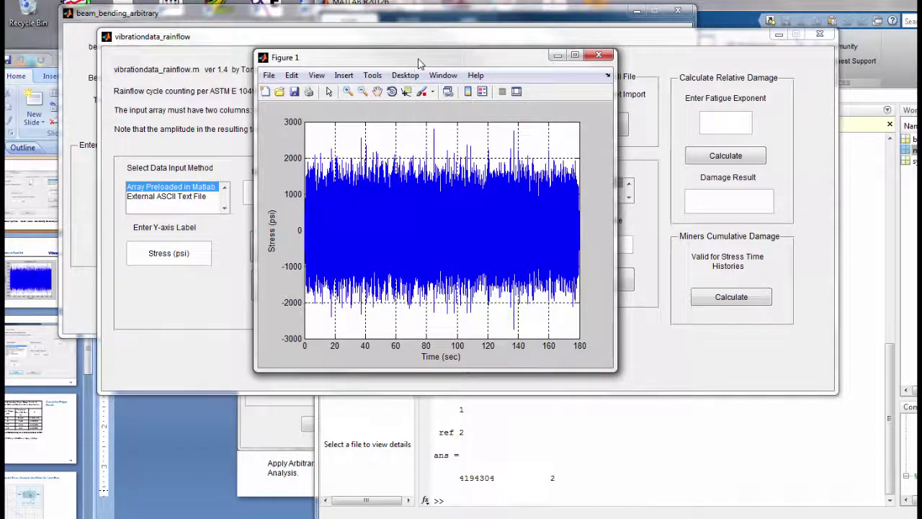
{"action": "left_click", "coordinate": [602, 58]}
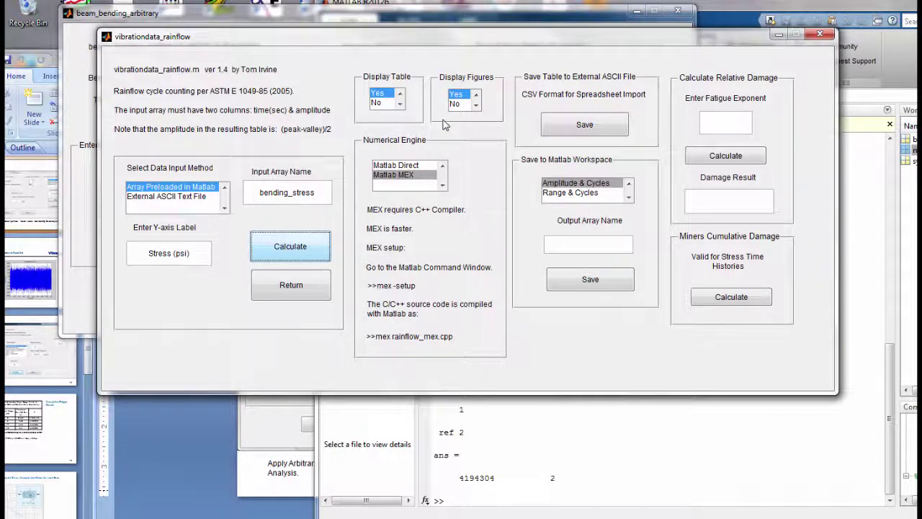
Save the rainflow amplitude and cycles to the Matlab workspace as amp_cyc, copying the array name for reuse.
{"action": "left_click", "coordinate": [584, 248]}
{"action": "type", "text": "amp"}
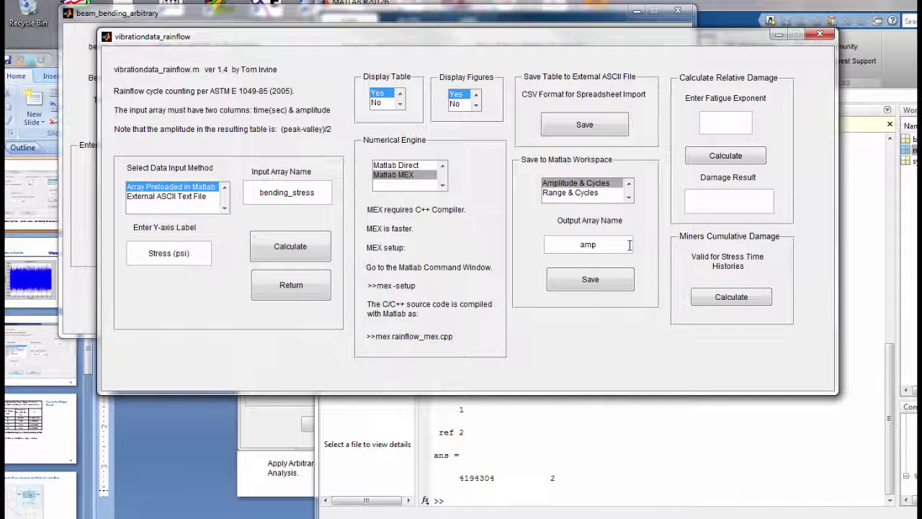
{"action": "type", "text": "_cycle"}
{"action": "key", "text": "BackSpace"}
{"action": "key", "text": "BackSpace"}
{"action": "key", "text": "BackSpace"}
{"action": "type", "text": "c"}
{"action": "left_click_drag", "start_coordinate": [609, 245], "coordinate": [566, 245]}
{"action": "key", "text": "ctrl+c"}
{"action": "left_click", "coordinate": [591, 280]}
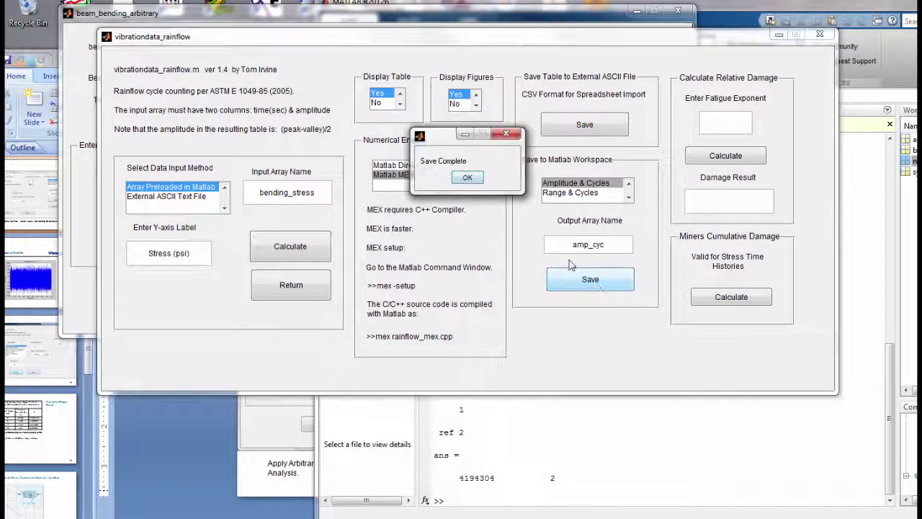
{"action": "left_click", "coordinate": [469, 180]}
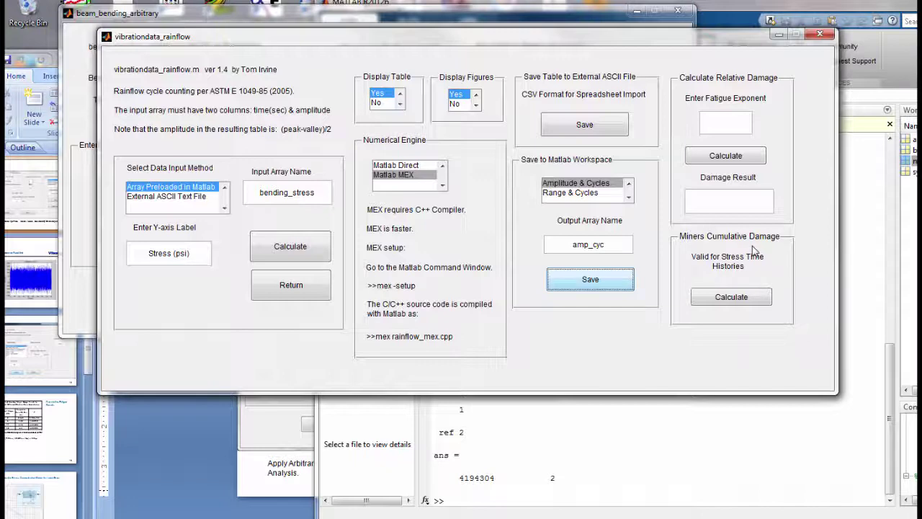
Open the Miners cumulative damage calculation from the rainflow window and enter amp_cyc as the stress array in psi.
{"action": "left_click", "coordinate": [730, 296]}
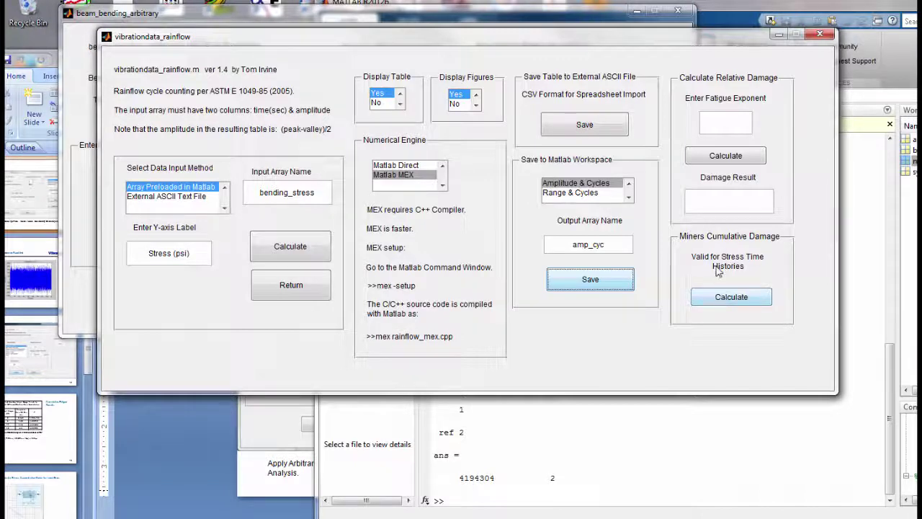
{"action": "left_click", "coordinate": [731, 299]}
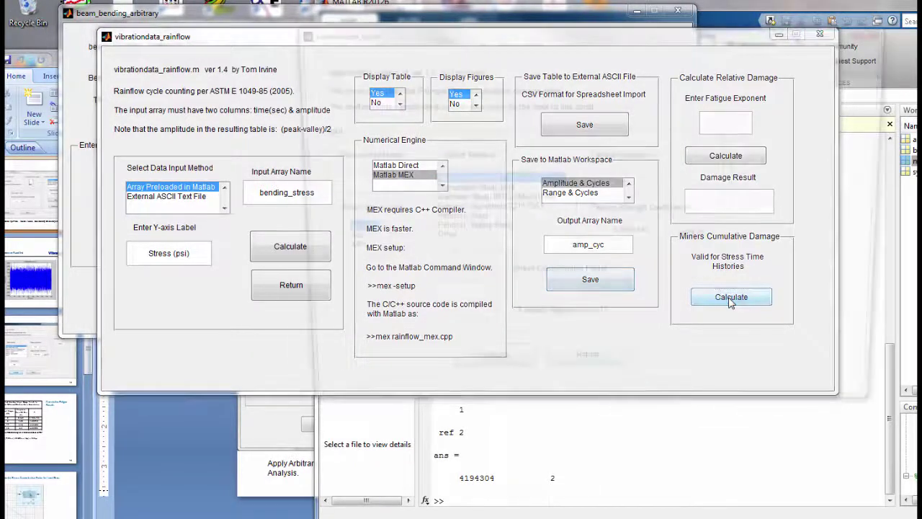
{"action": "left_click_drag", "start_coordinate": [448, 26], "coordinate": [316, 24]}
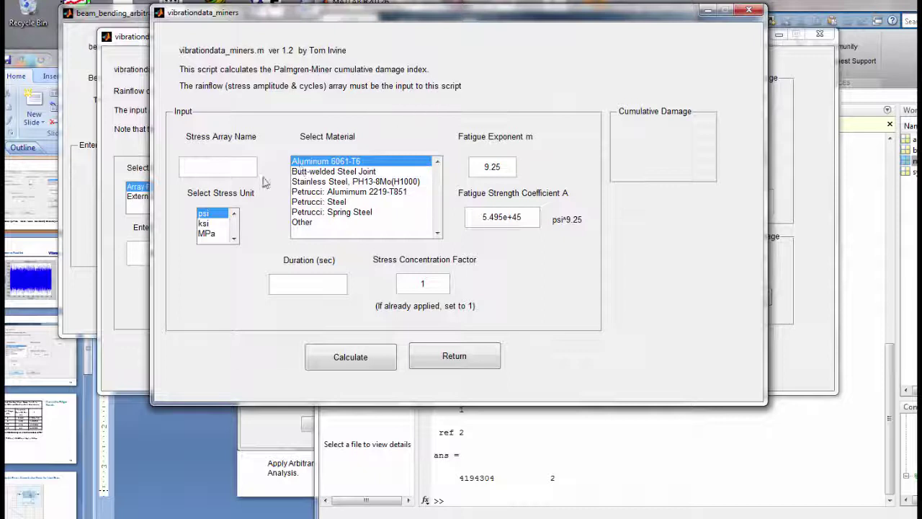
{"action": "key", "text": "ctrl+v"}
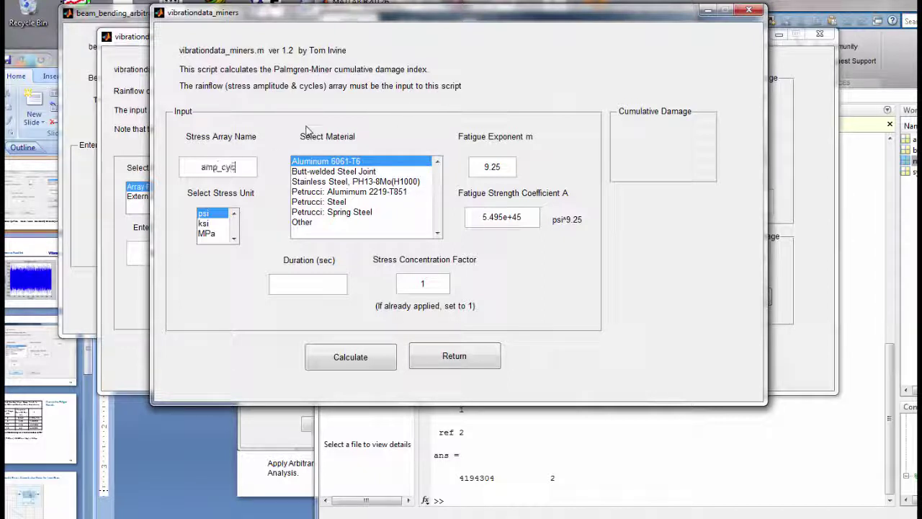
{"action": "left_click", "coordinate": [225, 214]}
Set the duration to 180 sec and calculate the Palmgren-Miner cumulative damage for Aluminum 6061-T6.
{"action": "left_click_drag", "start_coordinate": [514, 214], "coordinate": [490, 218]}
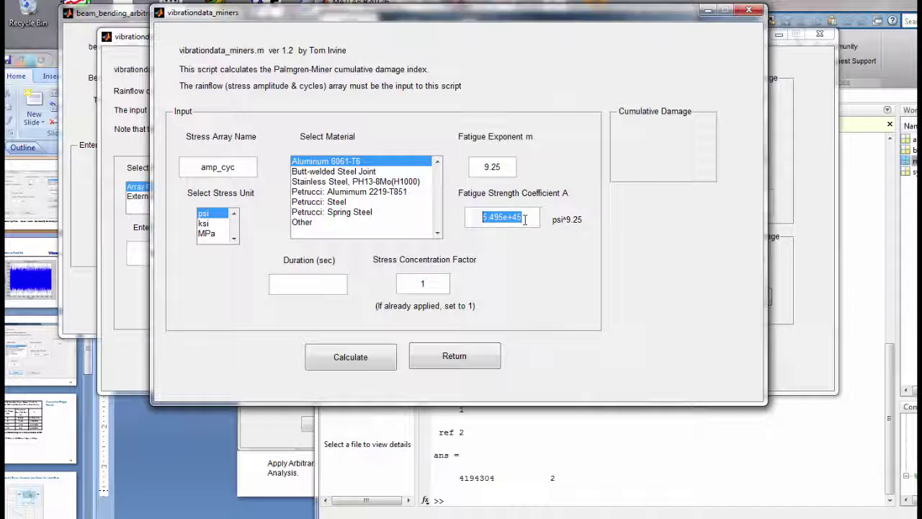
{"action": "left_click", "coordinate": [327, 282]}
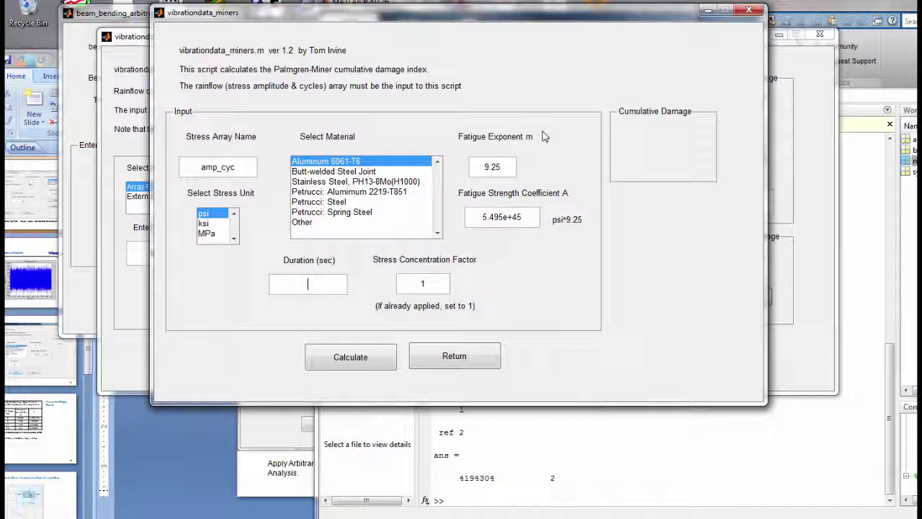
{"action": "type", "text": "180"}
{"action": "left_click", "coordinate": [354, 359]}
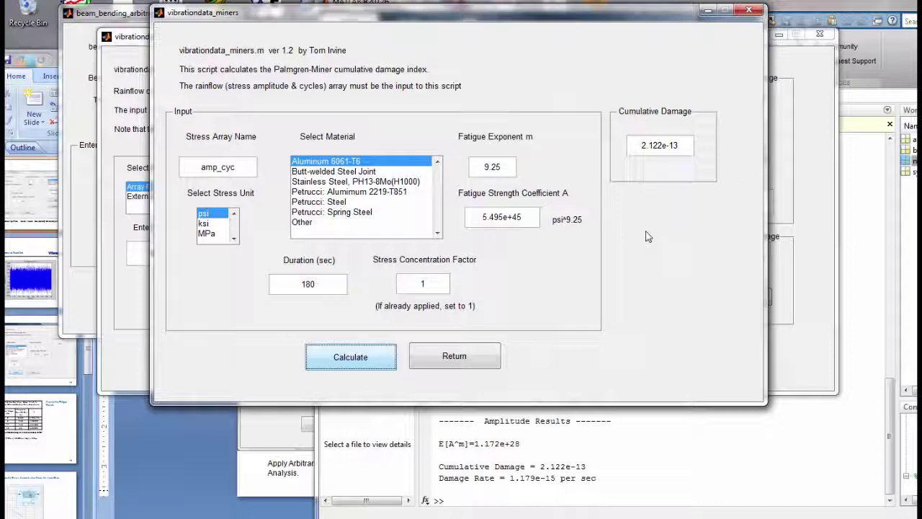
Switch to the webinar_34_rainflow_fatigue_beam presentation in PowerPoint and start the slide show from slide 13.
{"action": "left_click", "coordinate": [210, 457]}
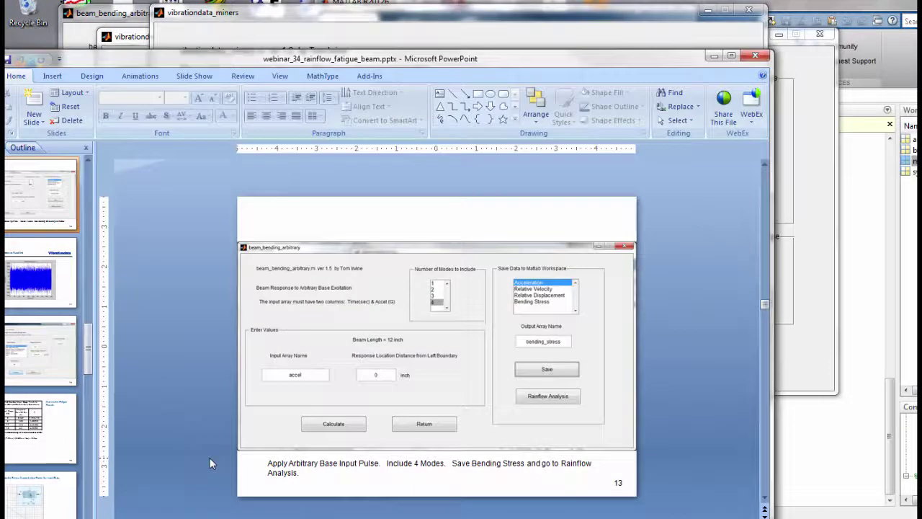
{"action": "left_click_drag", "start_coordinate": [441, 63], "coordinate": [491, 23]}
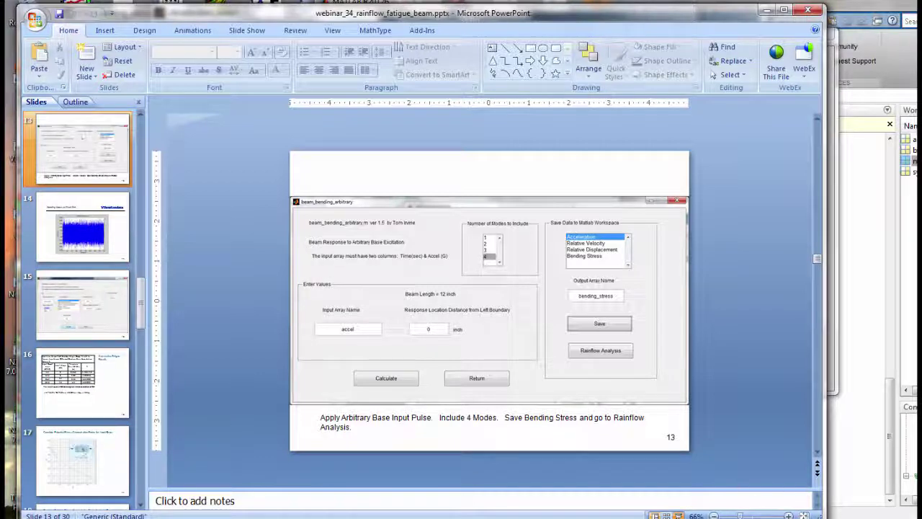
{"action": "left_click", "coordinate": [677, 516]}
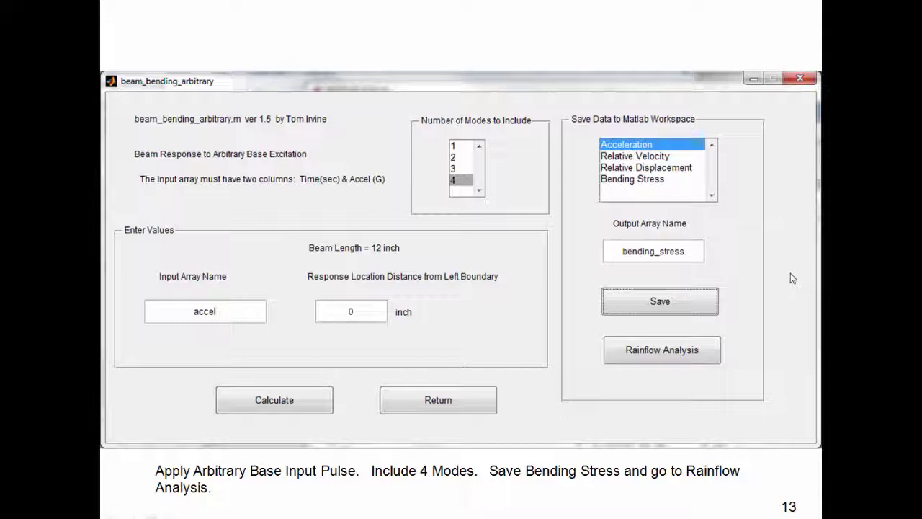
Review the fixed-end bending stress and Miners damage slides, ending on the Cumulative Fatigue Results table on slide 16.
{"action": "key", "text": "Right"}
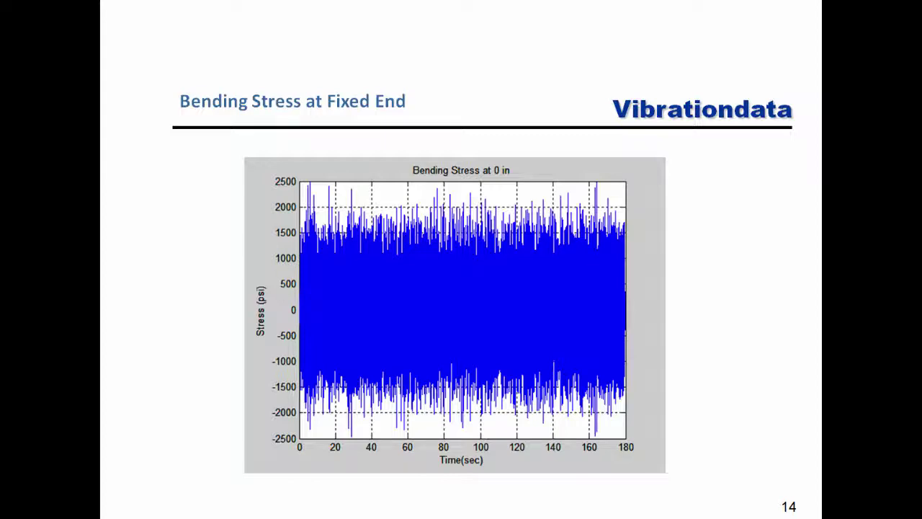
{"action": "key", "text": "Right"}
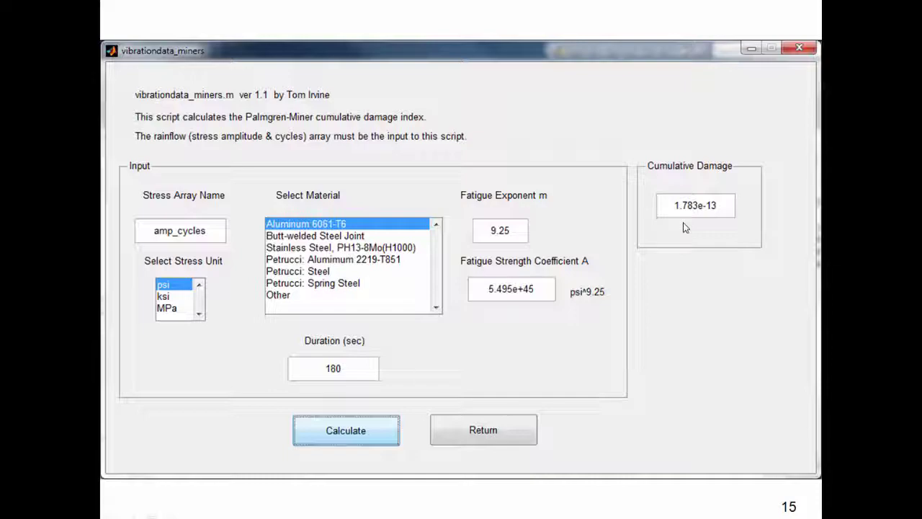
{"action": "key", "text": "Page_Up"}
{"action": "key", "text": "Page_Up"}
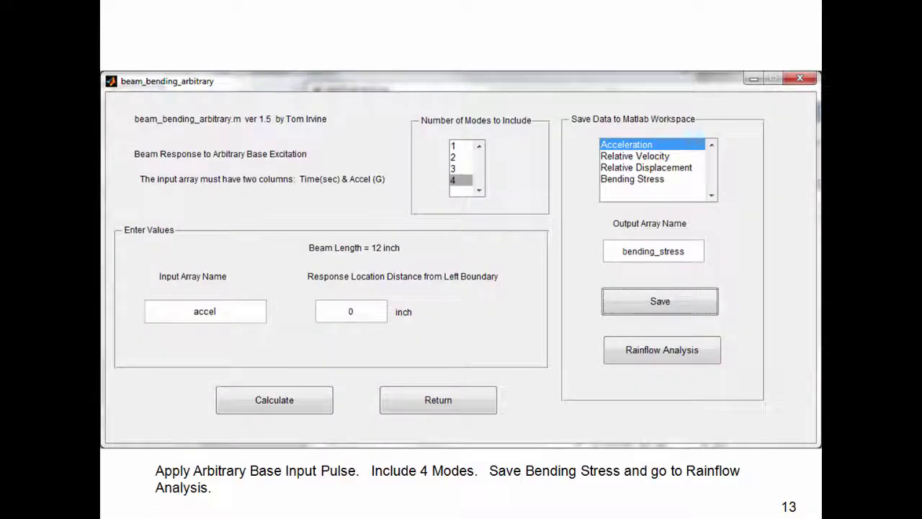
{"action": "key", "text": "Page_Up"}
{"action": "key", "text": "Page_Down"}
{"action": "key", "text": "Page_Down"}
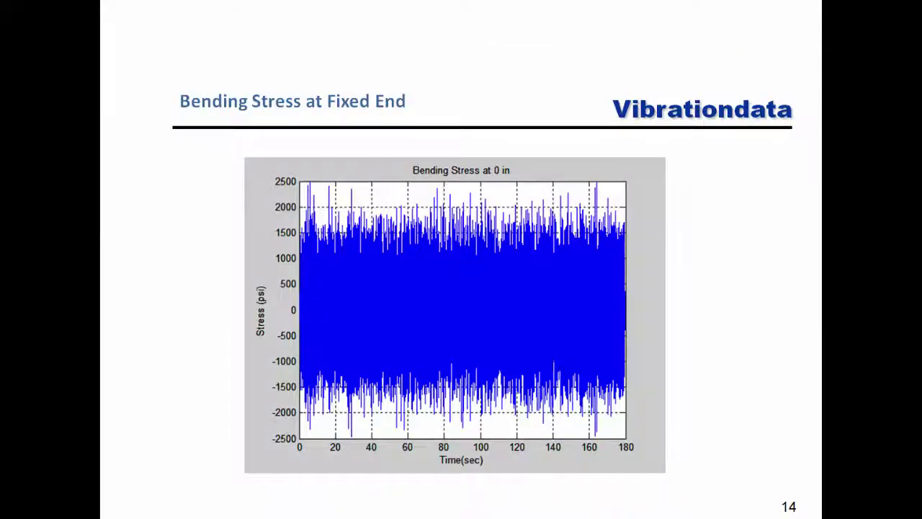
{"action": "key", "text": "Page_Down"}
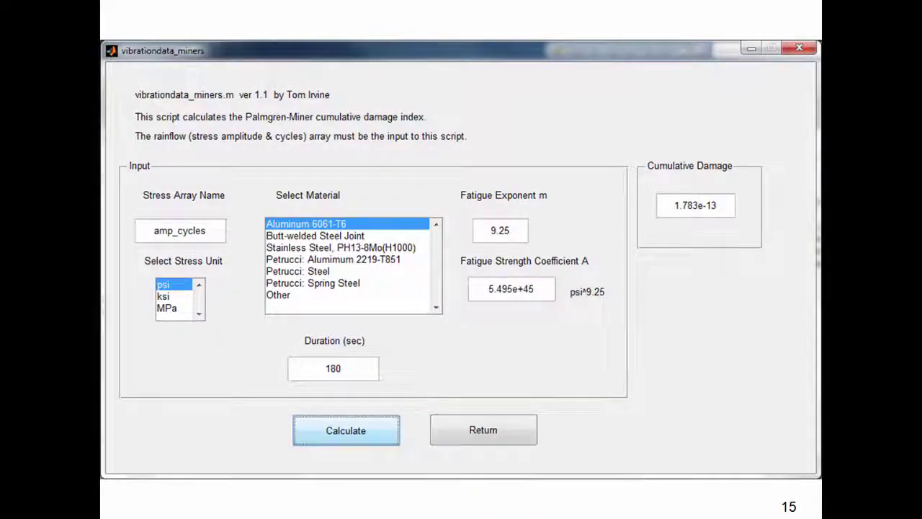
{"action": "key", "text": "Page_Up"}
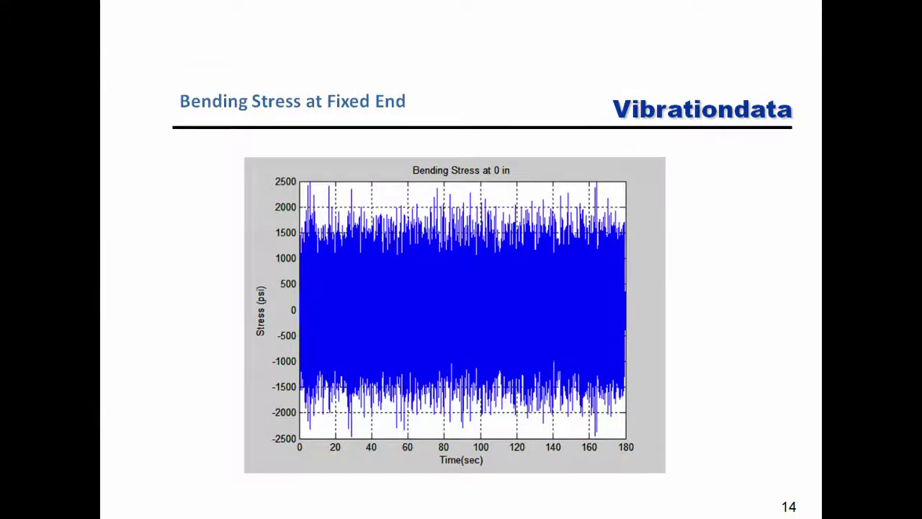
{"action": "key", "text": "Page_Down"}
{"action": "key", "text": "Page_Up"}
{"action": "key", "text": "Page_Up"}
{"action": "key", "text": "Page_Down"}
{"action": "key", "text": "Page_Down"}
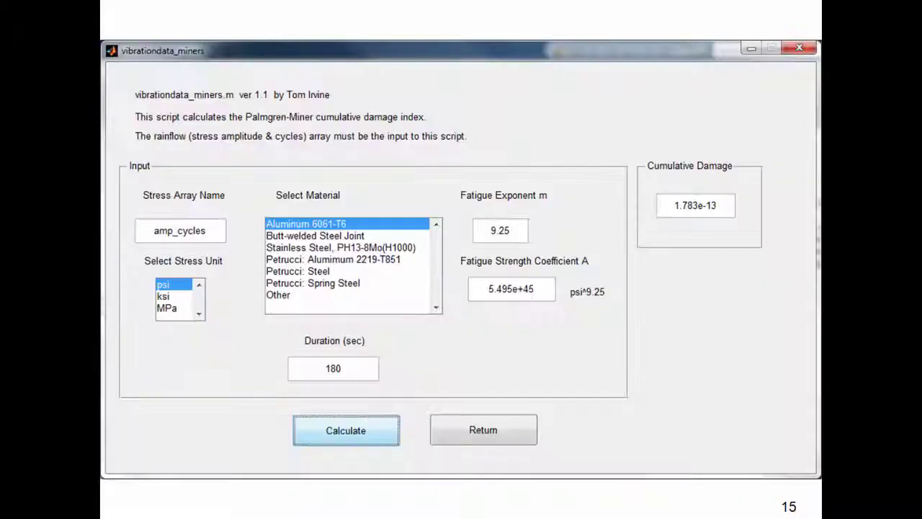
{"action": "key", "text": "Page_Down"}
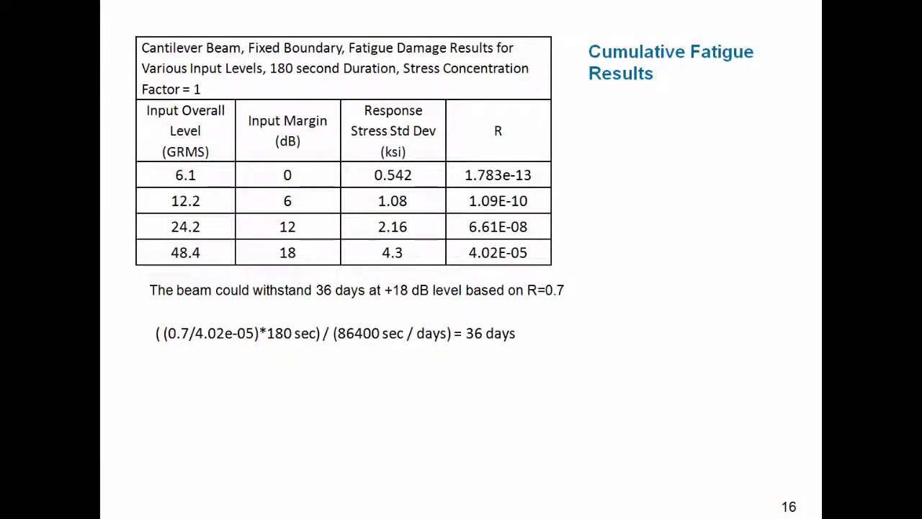
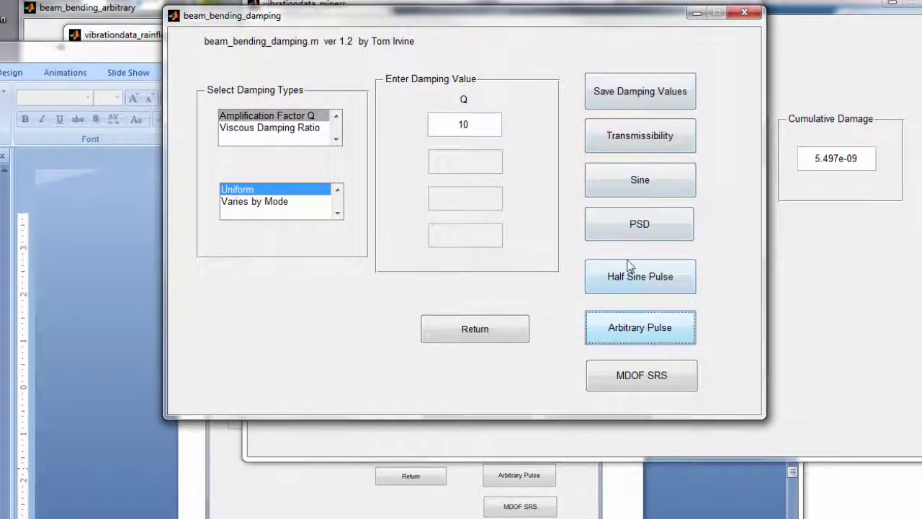
Open the beam's base input PSD response analysis and set the input array to mil_std_1540b and the response location to 0 inch.
{"action": "left_click", "coordinate": [627, 232]}
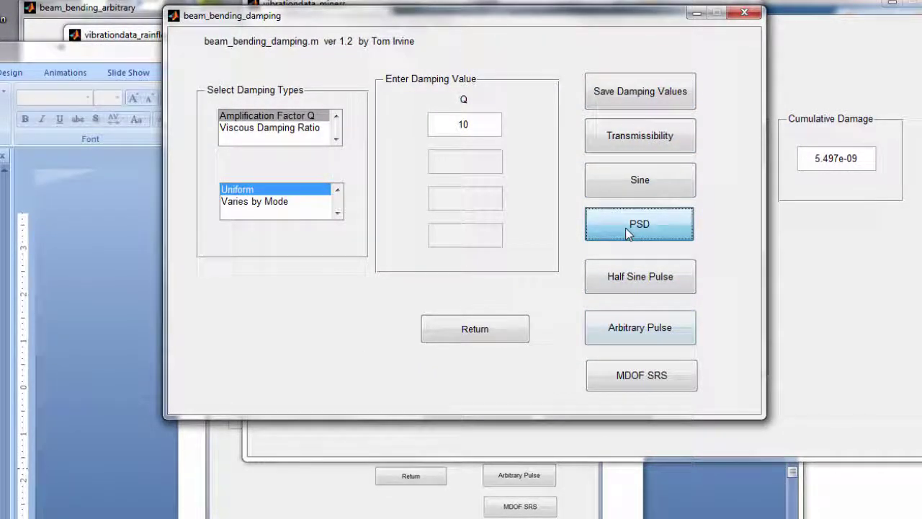
{"action": "left_click_drag", "start_coordinate": [508, 30], "coordinate": [329, 90]}
{"action": "left_click", "coordinate": [225, 308]}
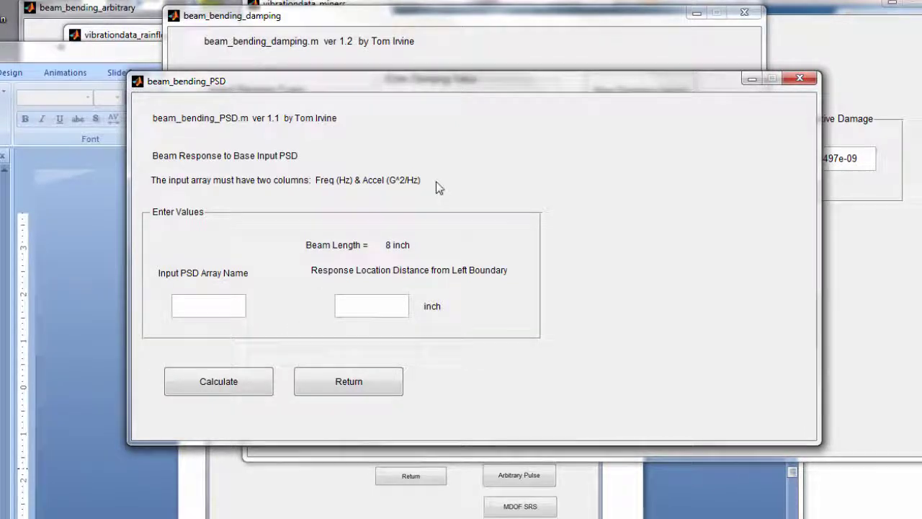
{"action": "type", "text": "mil-s"}
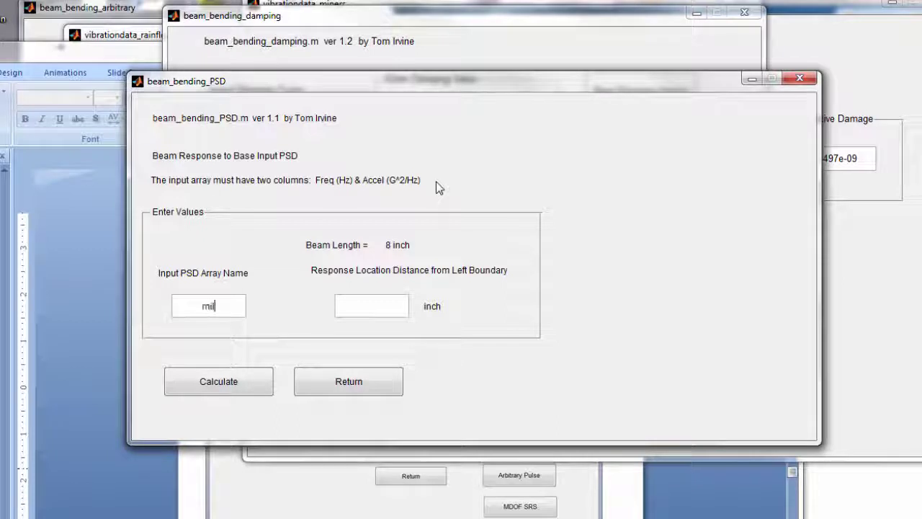
{"action": "key", "text": "BackSpace"}
{"action": "key", "text": "BackSpace"}
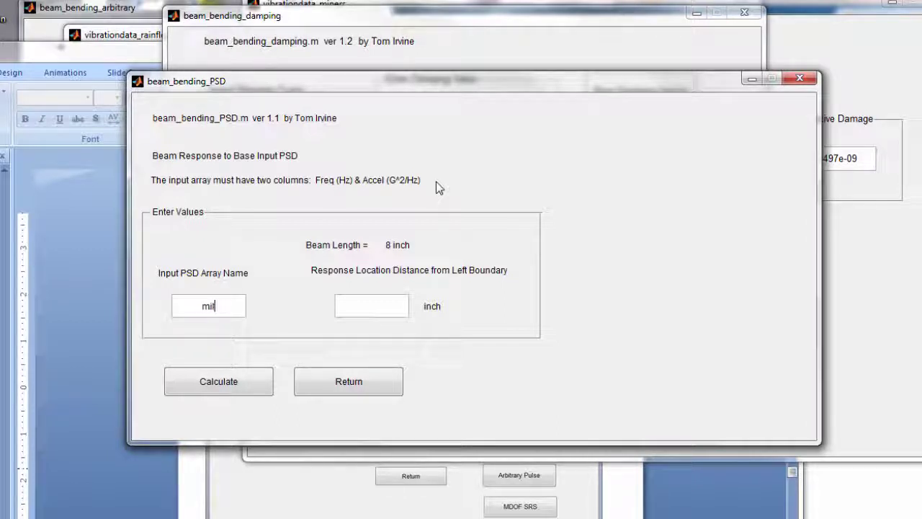
{"action": "type", "text": "_std_1540b"}
{"action": "left_click", "coordinate": [394, 306]}
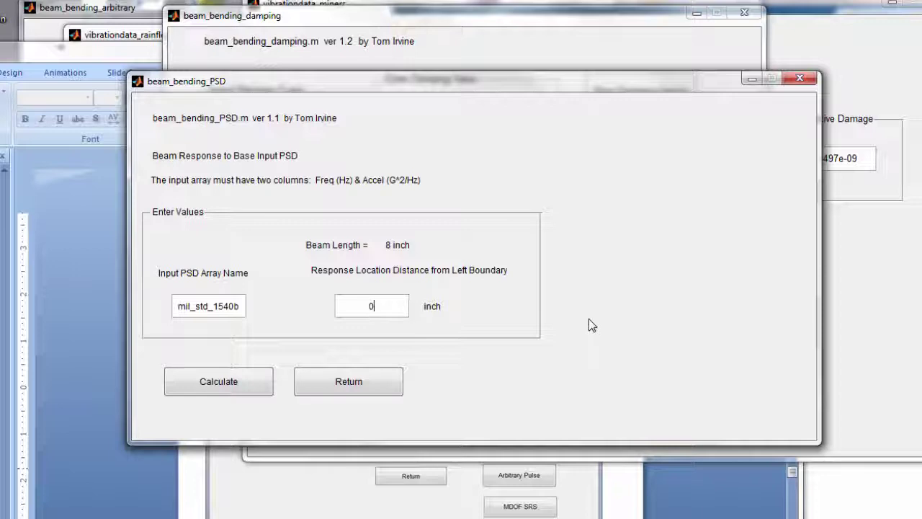
Calculate the beam's response to the base input PSD, view the stress response figure, and minimize the result figures.
{"action": "left_click", "coordinate": [238, 383]}
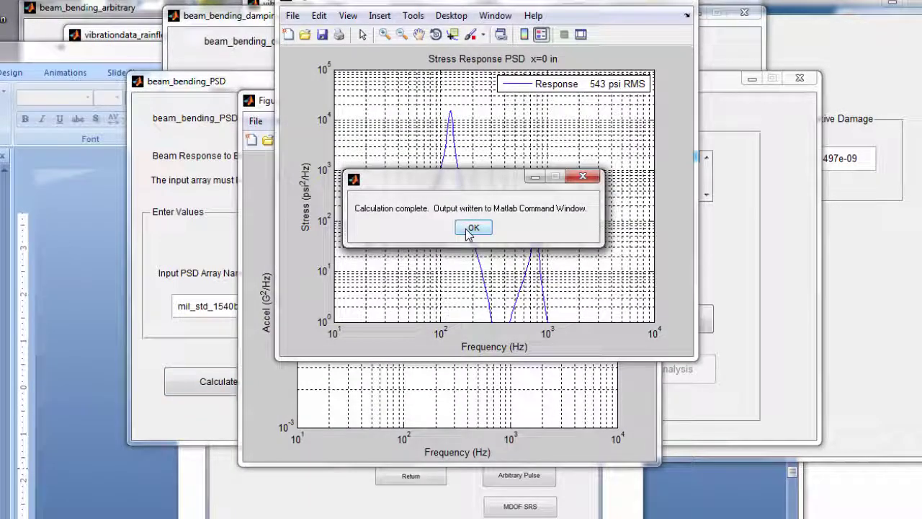
{"action": "left_click", "coordinate": [472, 229]}
{"action": "left_click_drag", "start_coordinate": [486, 6], "coordinate": [410, 44]}
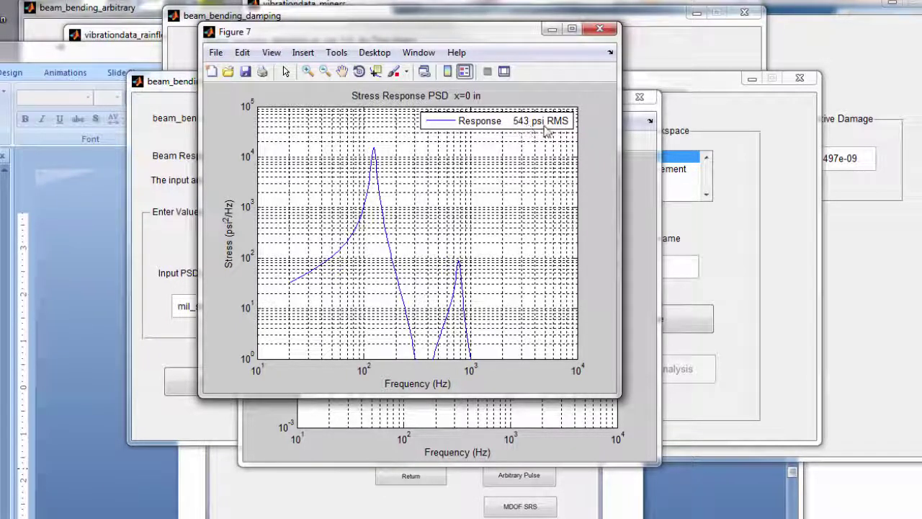
{"action": "left_click", "coordinate": [552, 29]}
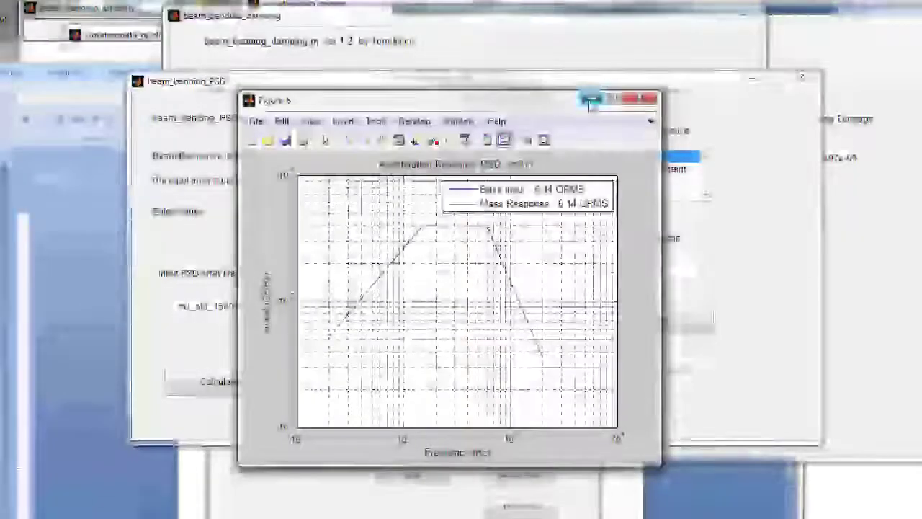
{"action": "left_click", "coordinate": [590, 101]}
Save the Bending Stress response PSD to the Matlab workspace as bending_stress and copy the array name.
{"action": "left_click", "coordinate": [640, 268]}
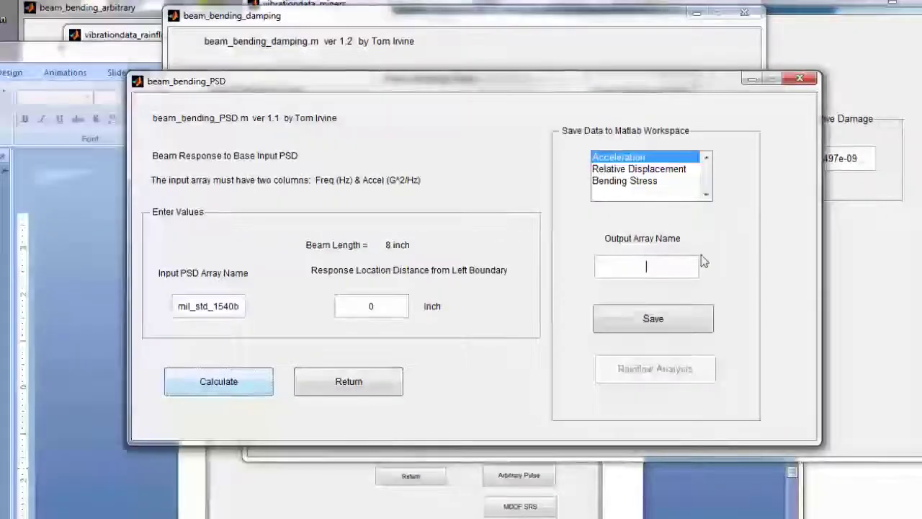
{"action": "type", "text": "be"}
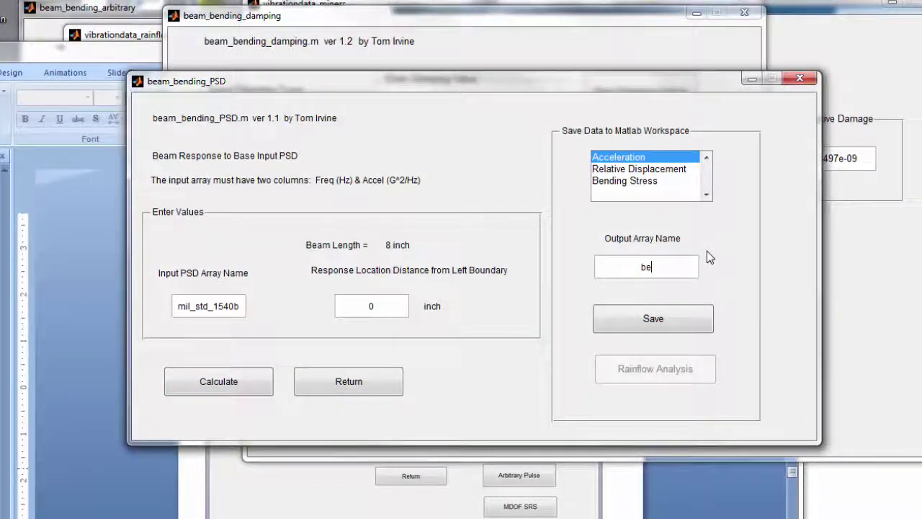
{"action": "type", "text": "nding_stress"}
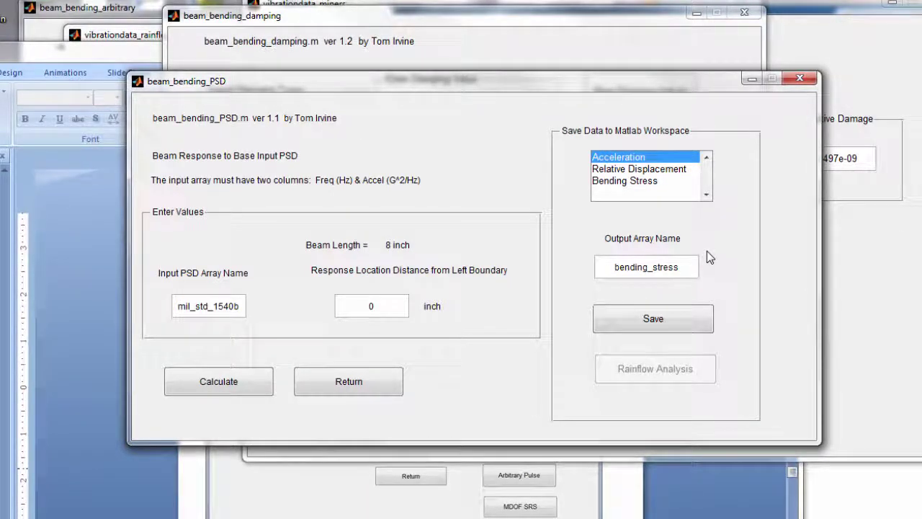
{"action": "left_click_drag", "start_coordinate": [683, 268], "coordinate": [611, 269]}
{"action": "left_click", "coordinate": [633, 181]}
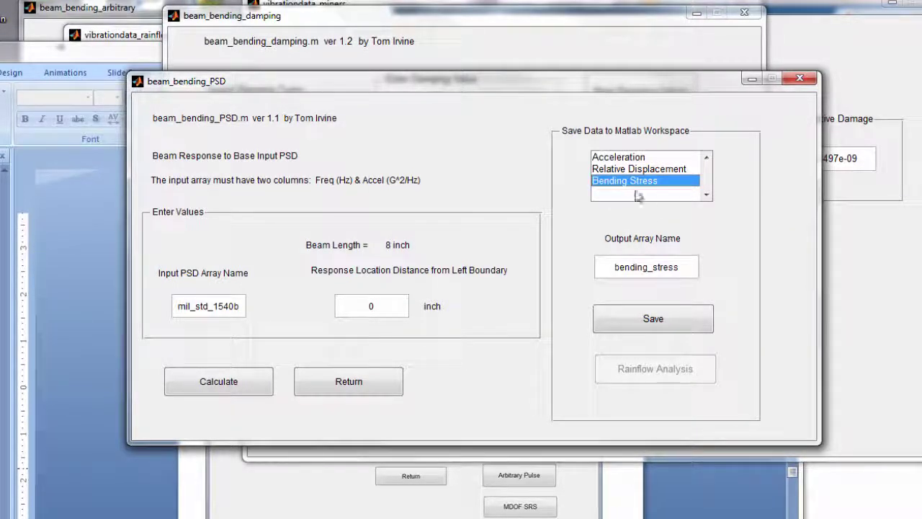
{"action": "double_click", "coordinate": [685, 268]}
{"action": "key", "text": "ctrl+c"}
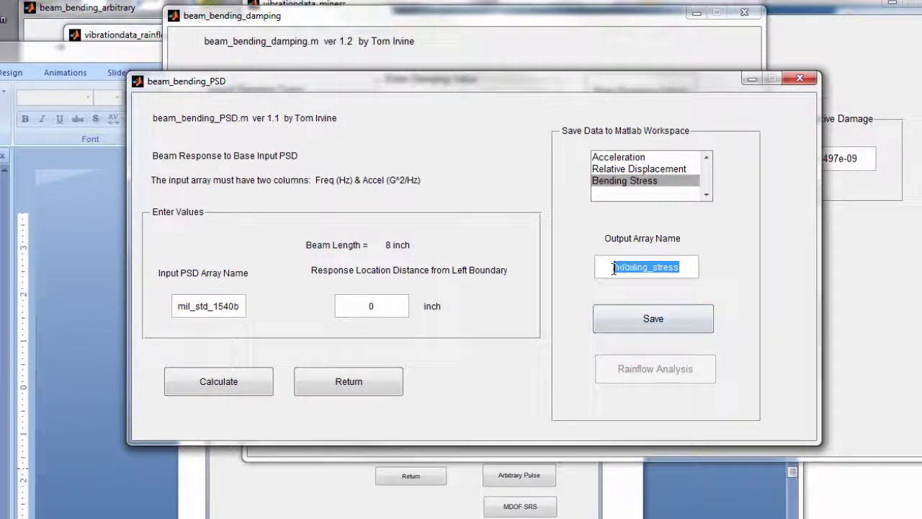
{"action": "left_click", "coordinate": [651, 320]}
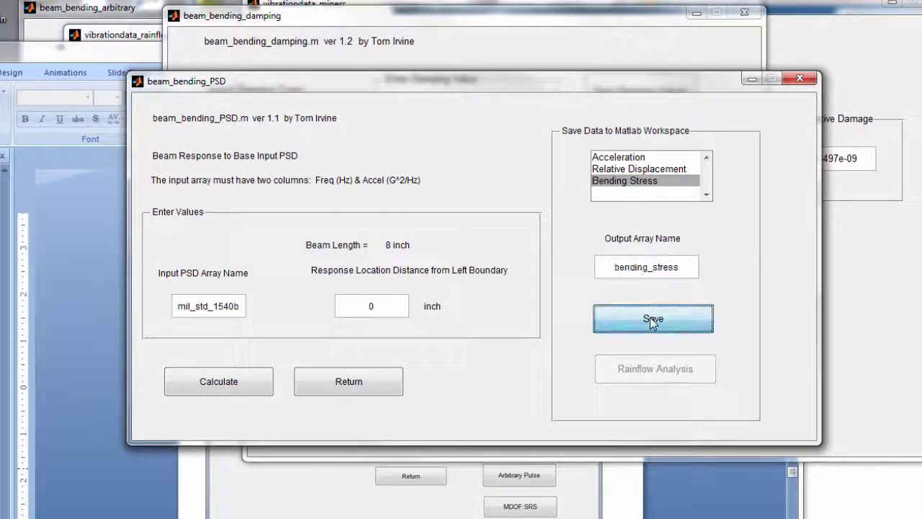
{"action": "left_click", "coordinate": [483, 228]}
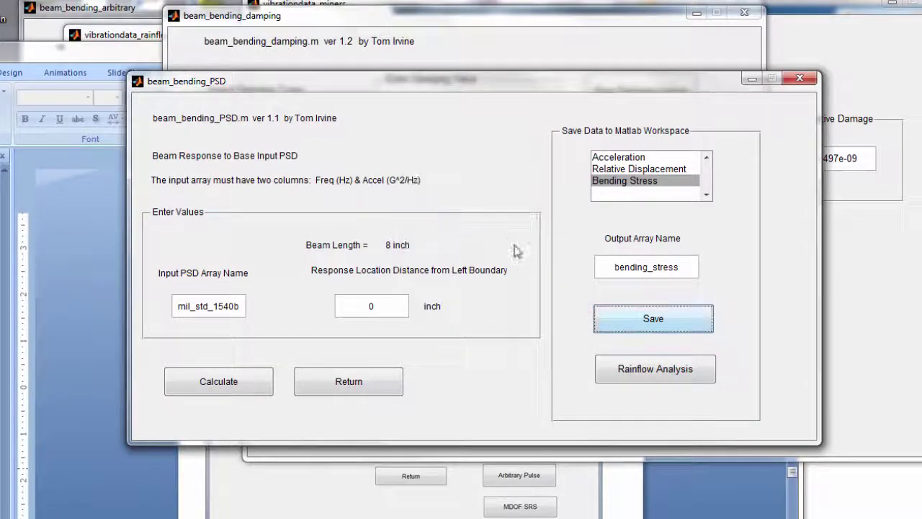
Open the rainflow fatigue analysis and set the stress array to bending_stress, duration to 180 sec and material to Aluminum 6061-T6.
{"action": "left_click", "coordinate": [651, 374]}
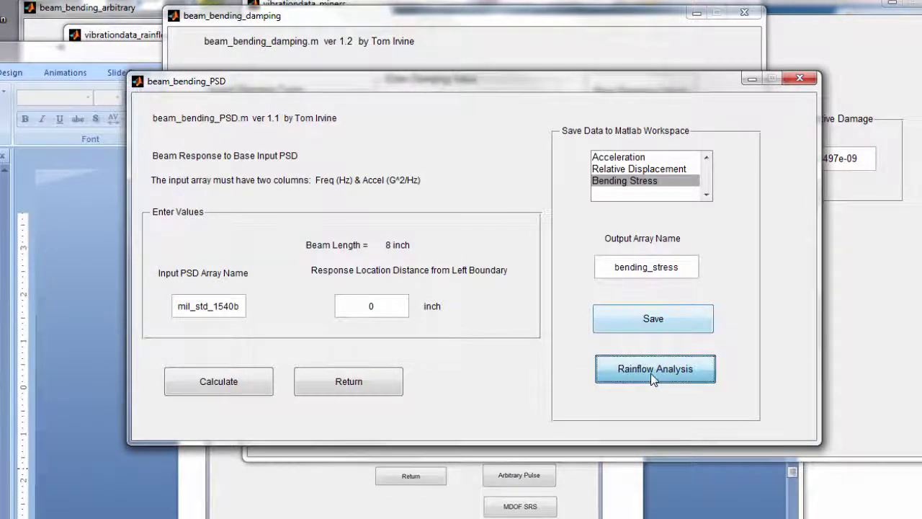
{"action": "left_click_drag", "start_coordinate": [442, 27], "coordinate": [312, 40]}
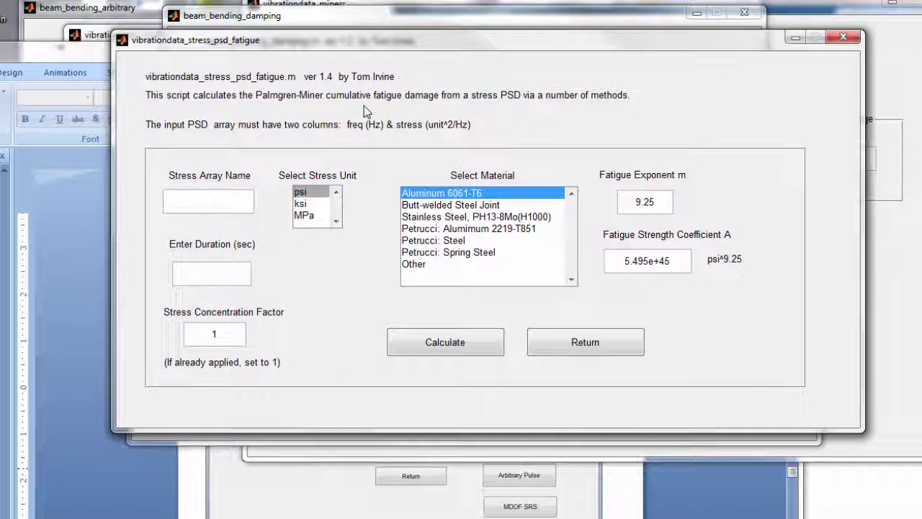
{"action": "key", "text": "ctrl+v"}
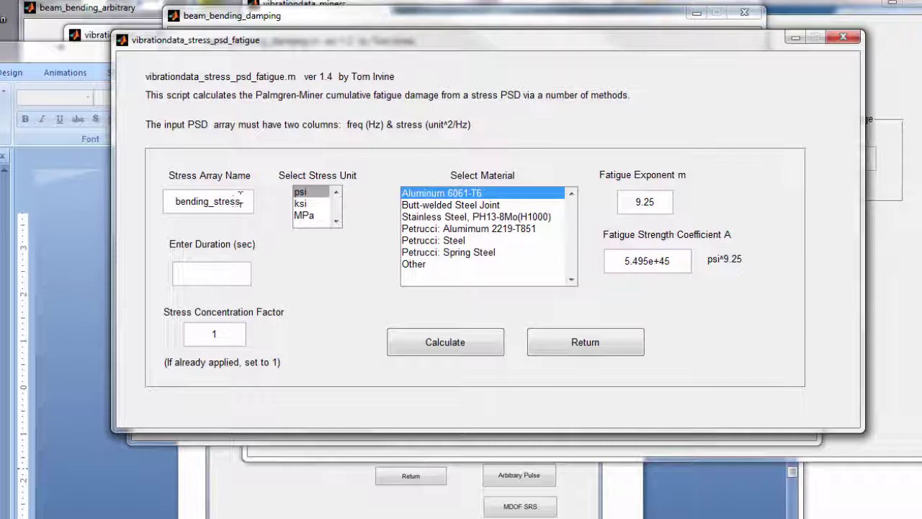
{"action": "left_click", "coordinate": [224, 281]}
{"action": "type", "text": "180"}
{"action": "key", "text": "Tab"}
{"action": "left_click", "coordinate": [433, 195]}
{"action": "left_click", "coordinate": [634, 202]}
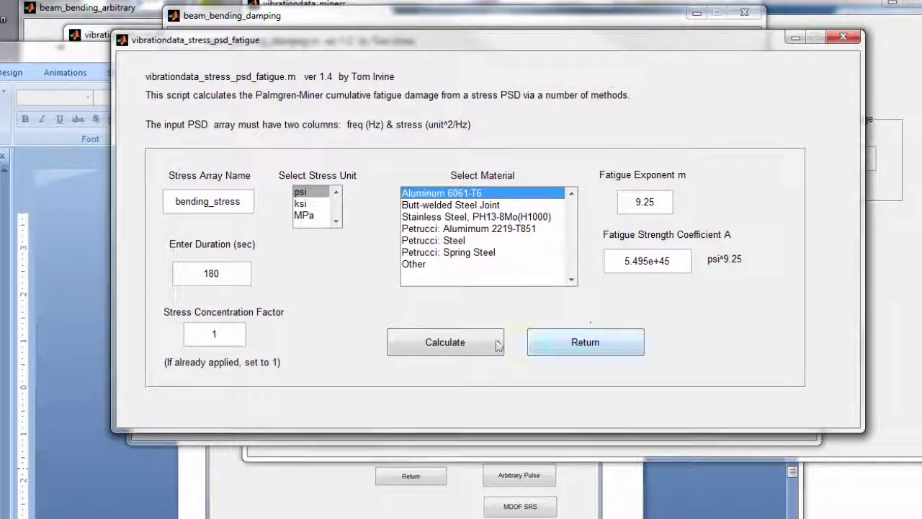
Calculate the Palmgren-Miner cumulative fatigue damage from the bending_stress PSD and put away the Stress PSD figure.
{"action": "left_click", "coordinate": [437, 343]}
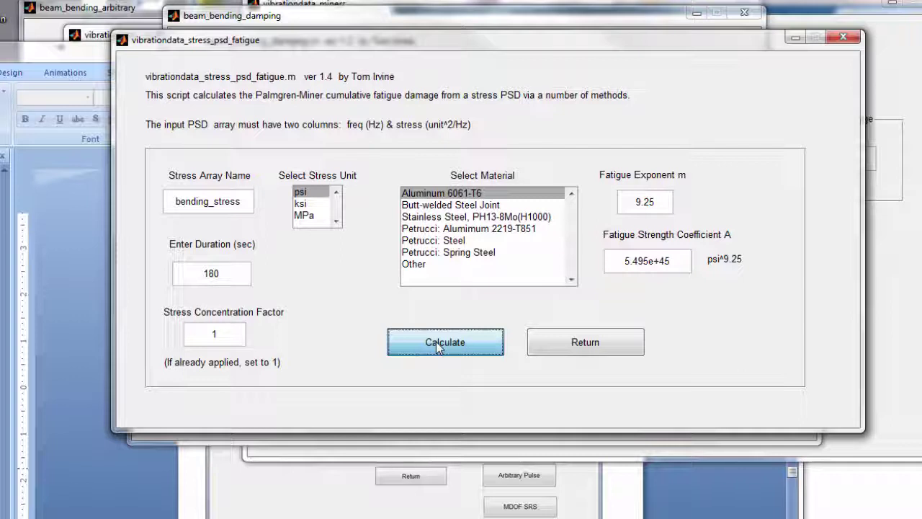
{"action": "left_click", "coordinate": [437, 344]}
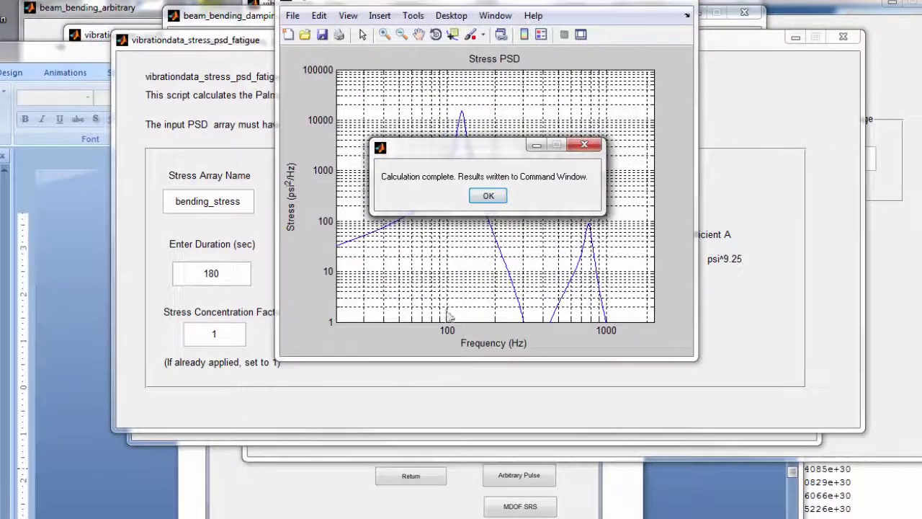
{"action": "left_click", "coordinate": [487, 198]}
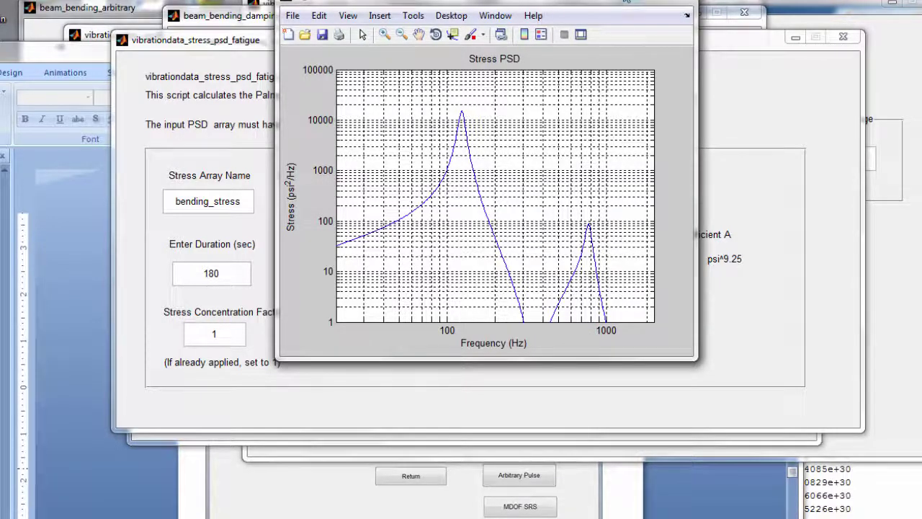
{"action": "left_click", "coordinate": [627, 1]}
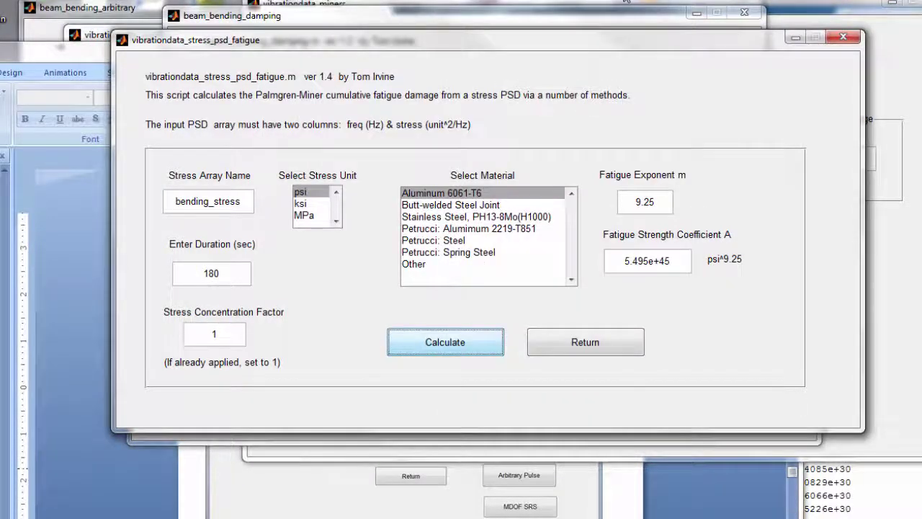
Examine the spectral parameters, the cumulative damage by each method and the average damage in the MATLAB Command Window.
{"action": "left_click", "coordinate": [854, 497]}
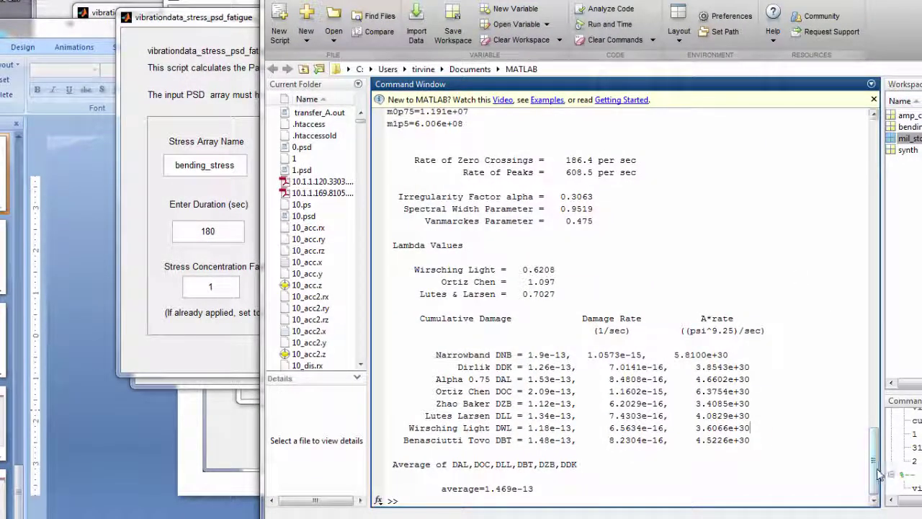
{"action": "scroll", "coordinate": [877, 452], "scroll_direction": "up", "scroll_amount": 5}
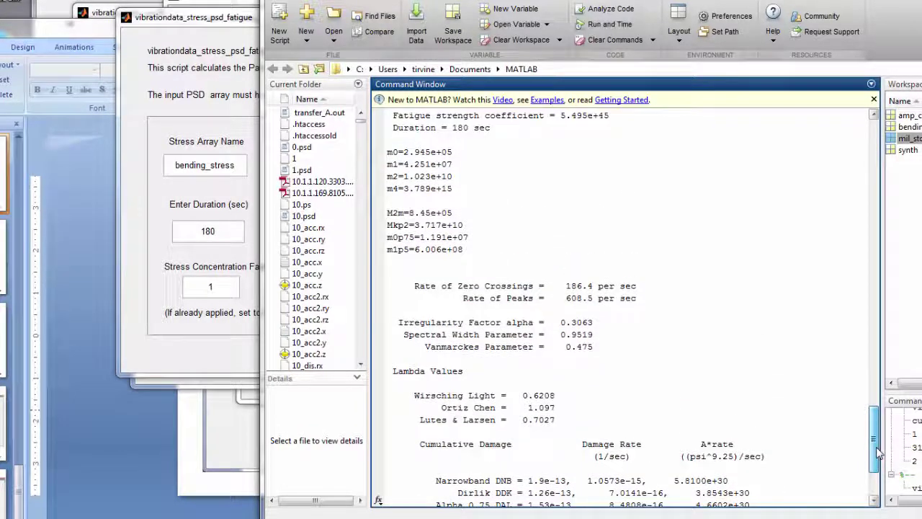
{"action": "scroll", "coordinate": [877, 452], "scroll_direction": "up", "scroll_amount": 1}
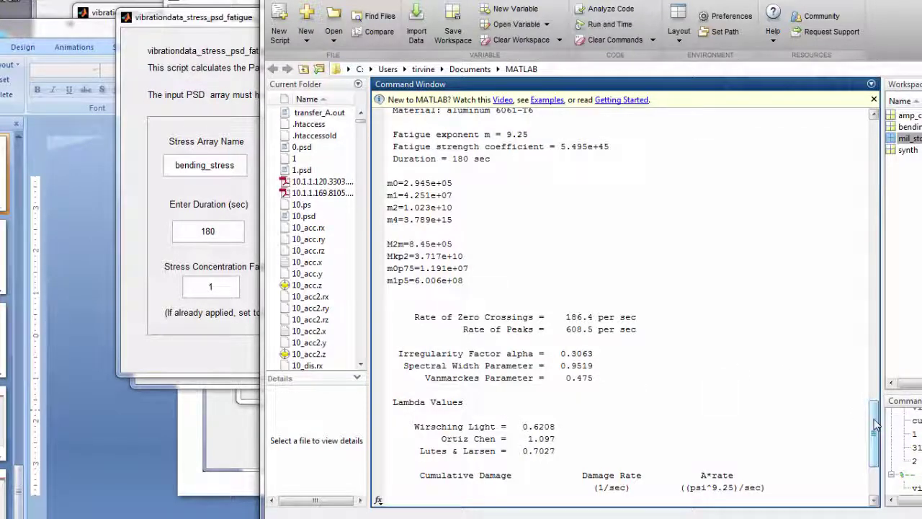
{"action": "left_click_drag", "start_coordinate": [876, 426], "coordinate": [872, 450]}
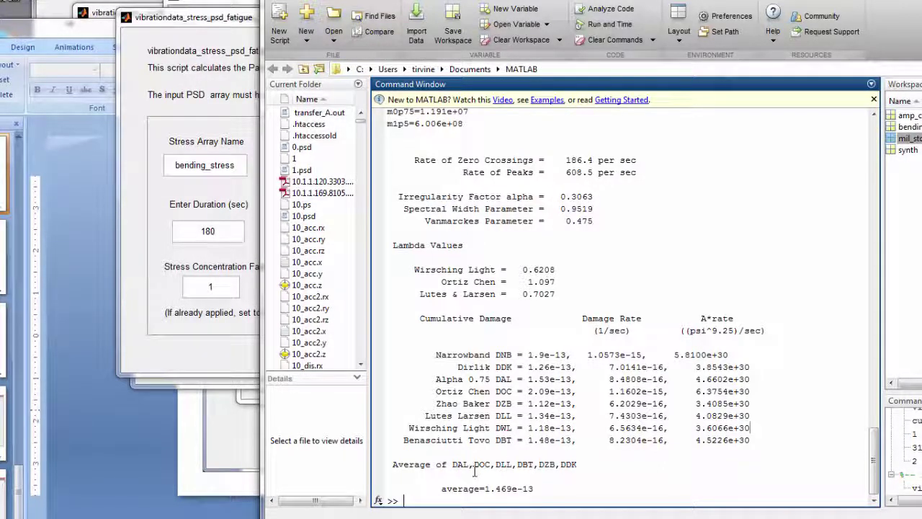
{"action": "left_click_drag", "start_coordinate": [534, 489], "coordinate": [490, 490]}
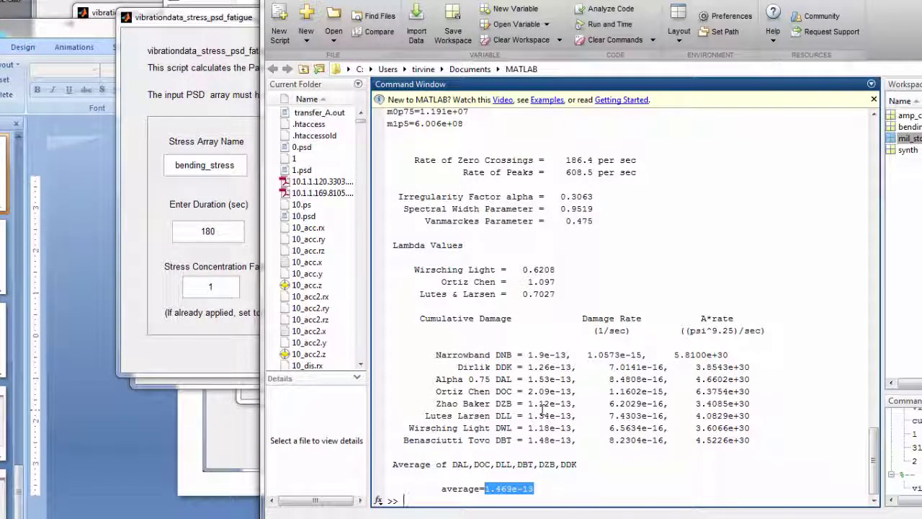
Switch to the webinar_34_rainflow_fatigue_beam presentation in PowerPoint.
{"action": "left_click", "coordinate": [77, 26]}
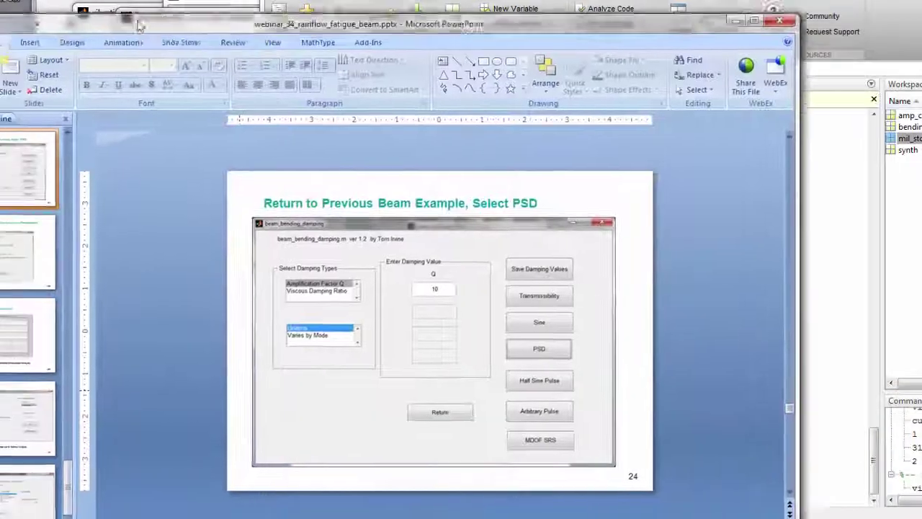